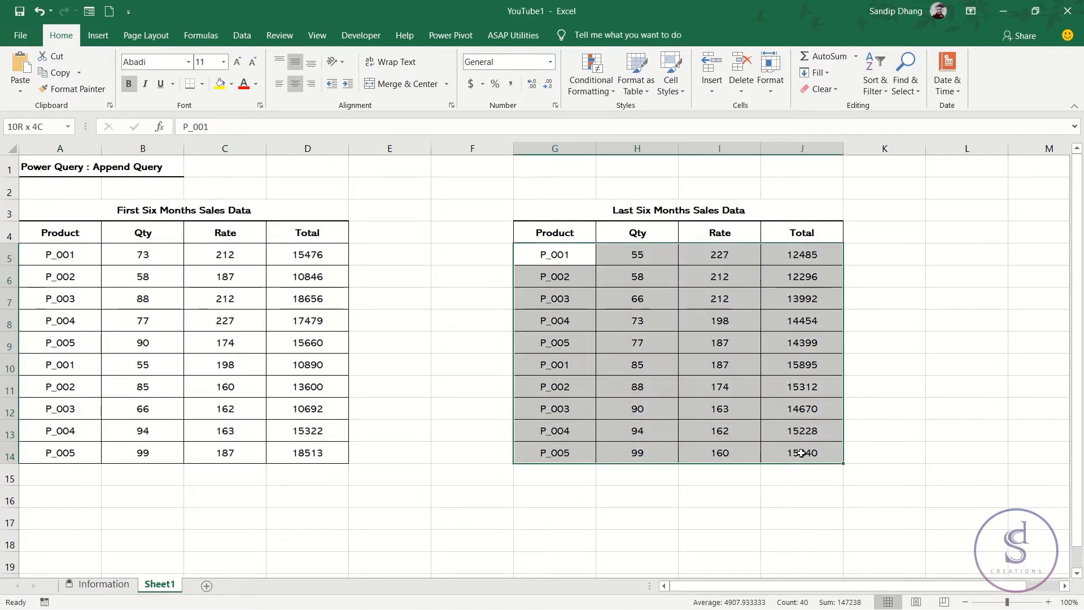
Step: Copy the Last Six Months product rows G5:J14 beneath the First Six Months data, starting at cell A15
key("ctrl+c")
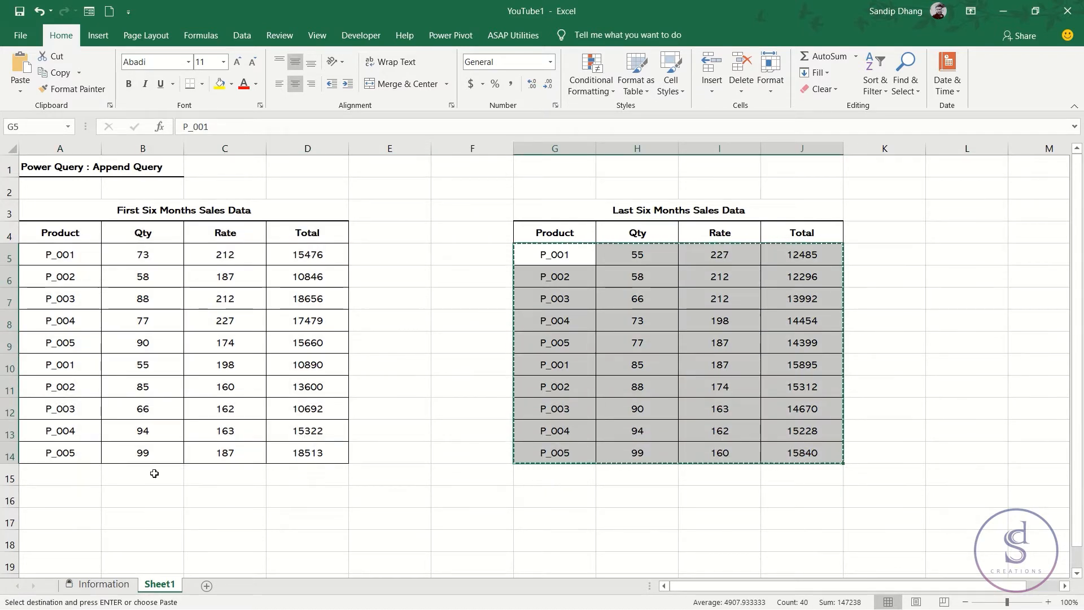
left_click(85, 473)
key("Return")
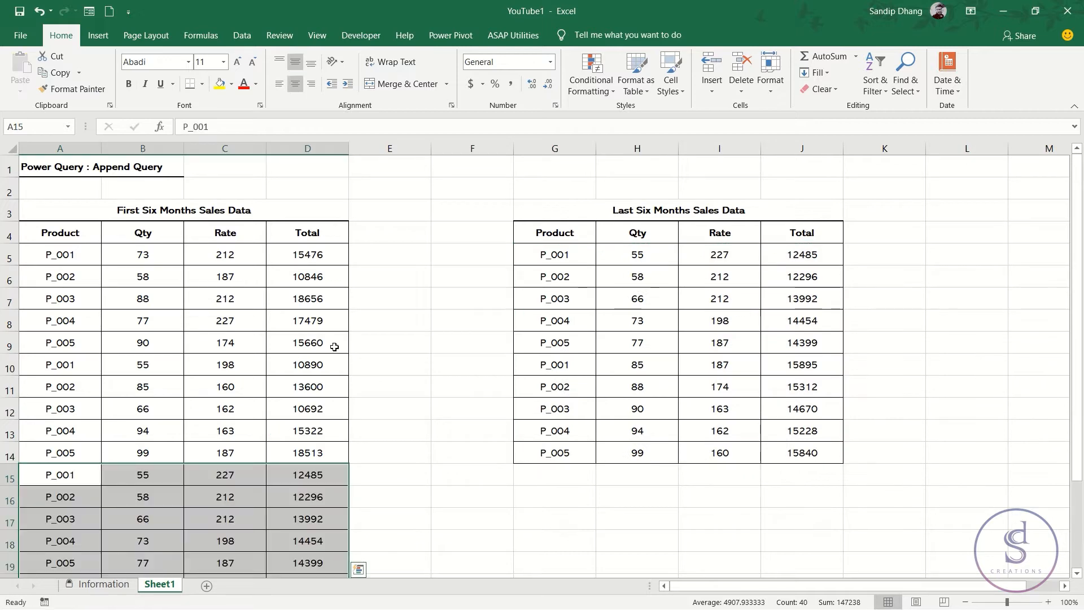
scroll(346, 322, "down", 2)
scroll(211, 305, "up", 1)
scroll(211, 305, "up", 1)
left_click_drag(54, 234, 259, 541)
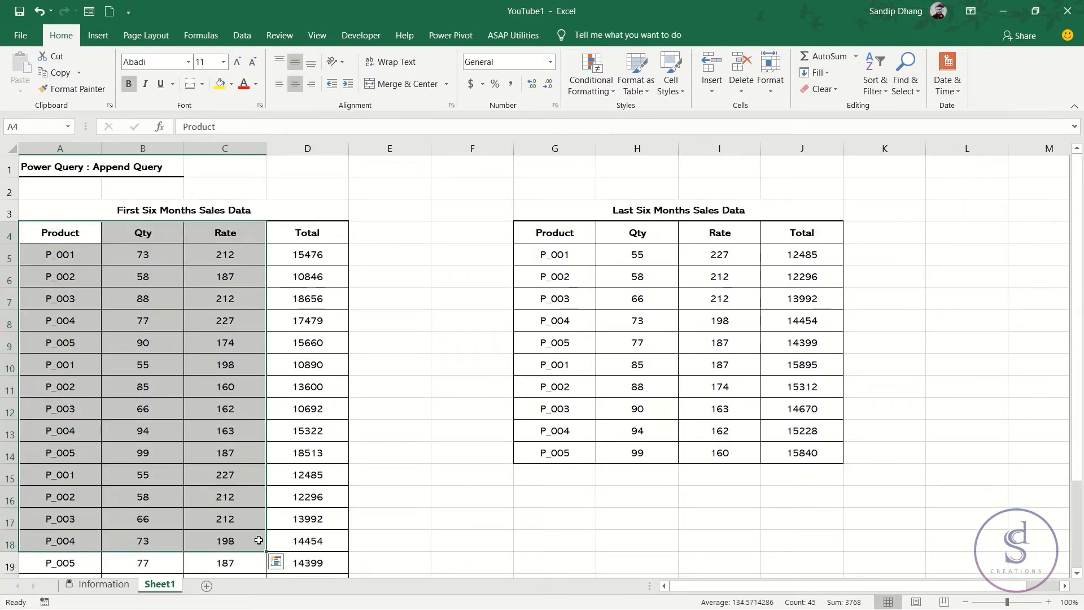
left_click(315, 437)
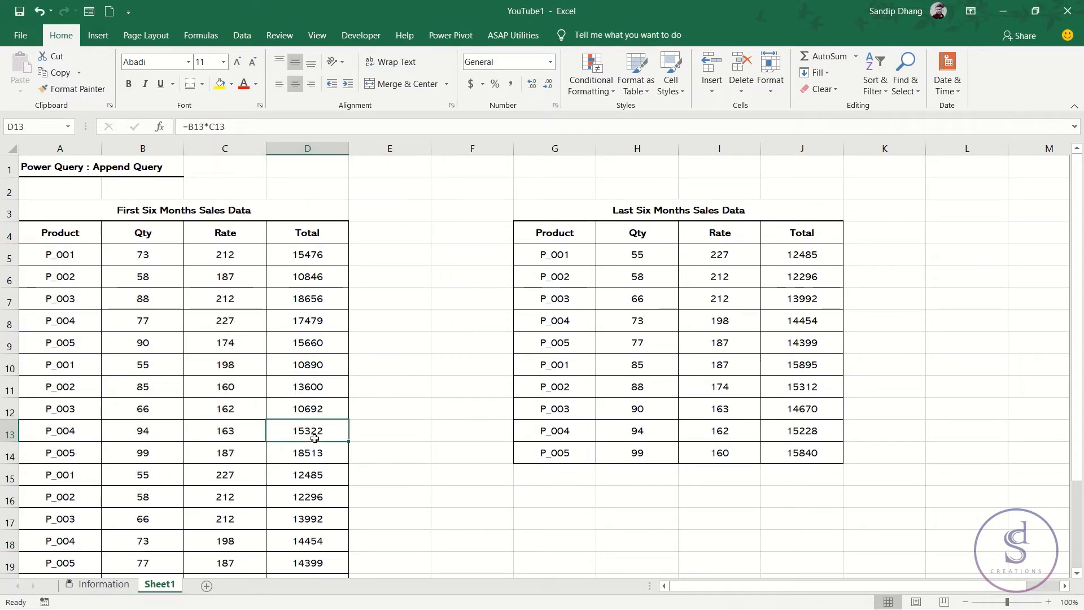
Step: Undo the paste of the copied sales rows and clear the pending copy
key("ctrl+z")
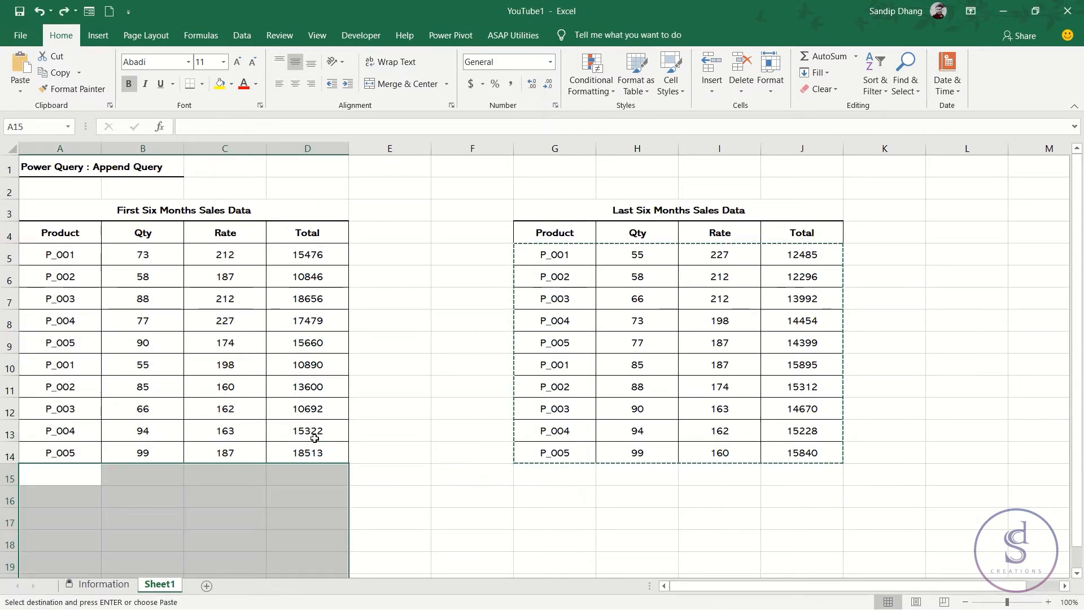
left_click(294, 354)
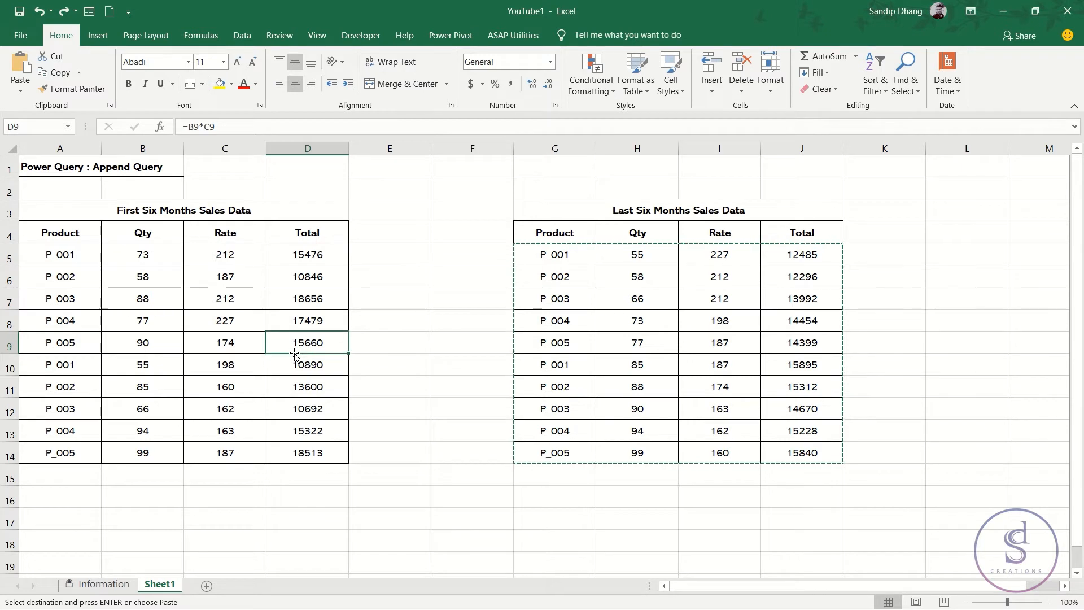
key("Escape")
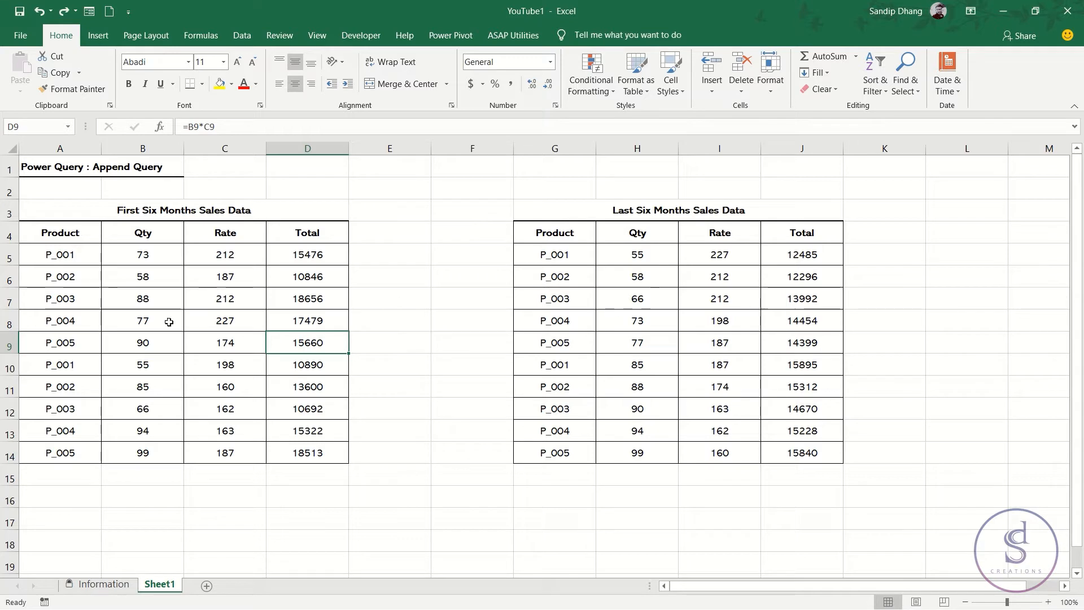
Step: Convert the First Six Months Sales Data range A4:D14 into a table with headers
left_click_drag(80, 252, 295, 455)
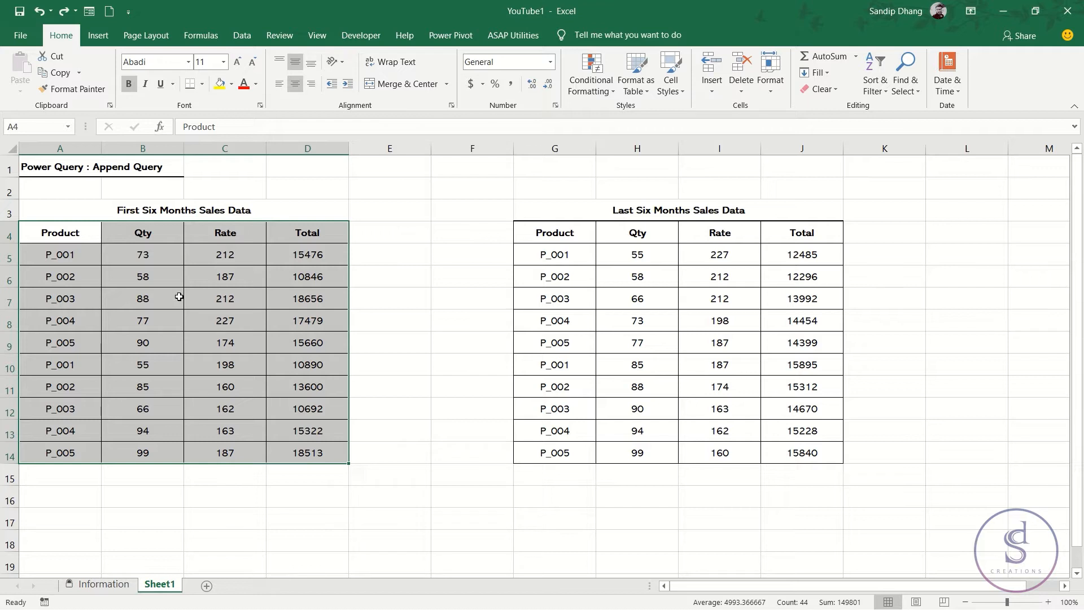
left_click_drag(63, 240, 296, 446)
key("ctrl+t")
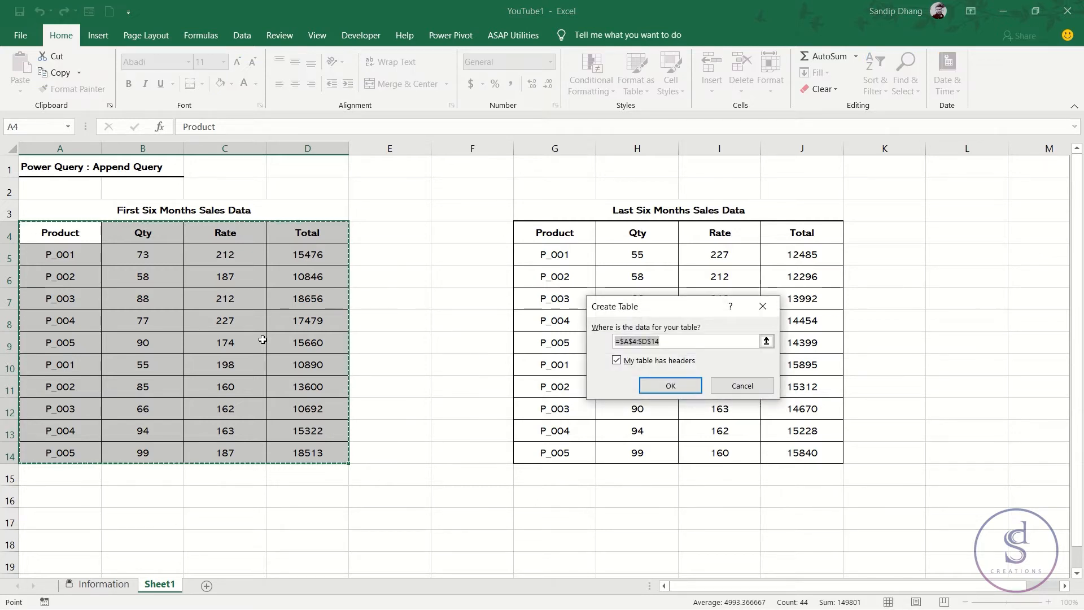
left_click(670, 387)
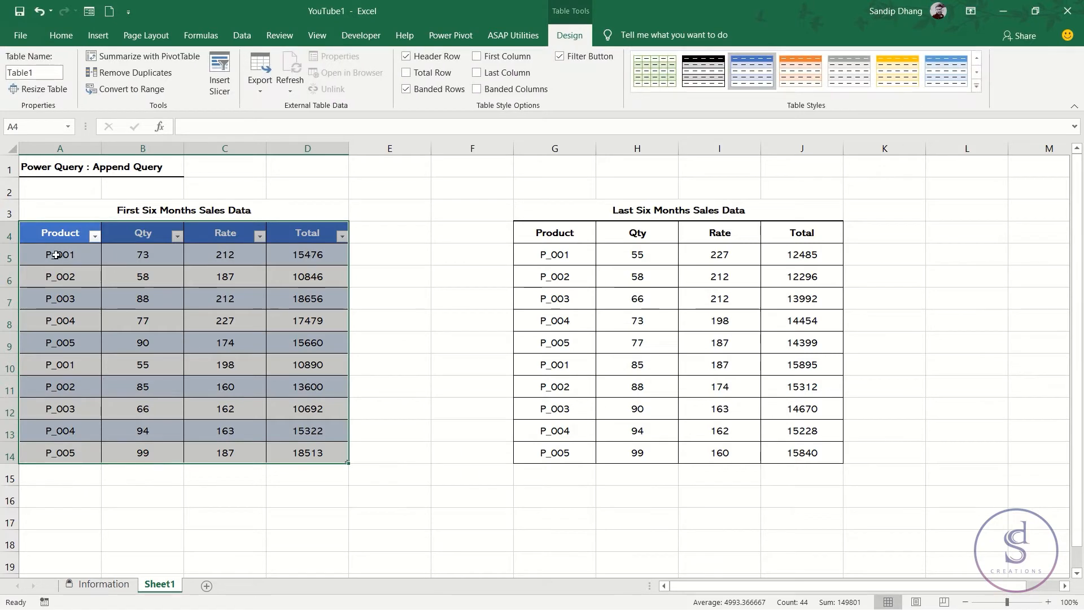
Step: Convert the Last Six Months Sales Data range G4:J14 into a table with headers
left_click_drag(564, 233, 805, 452)
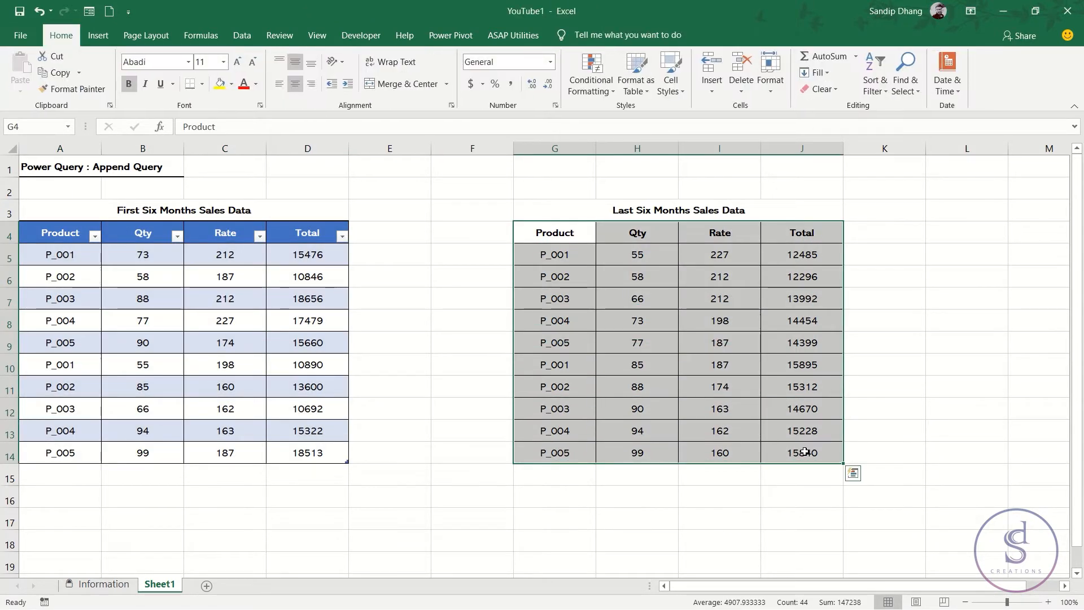
key("ctrl+t")
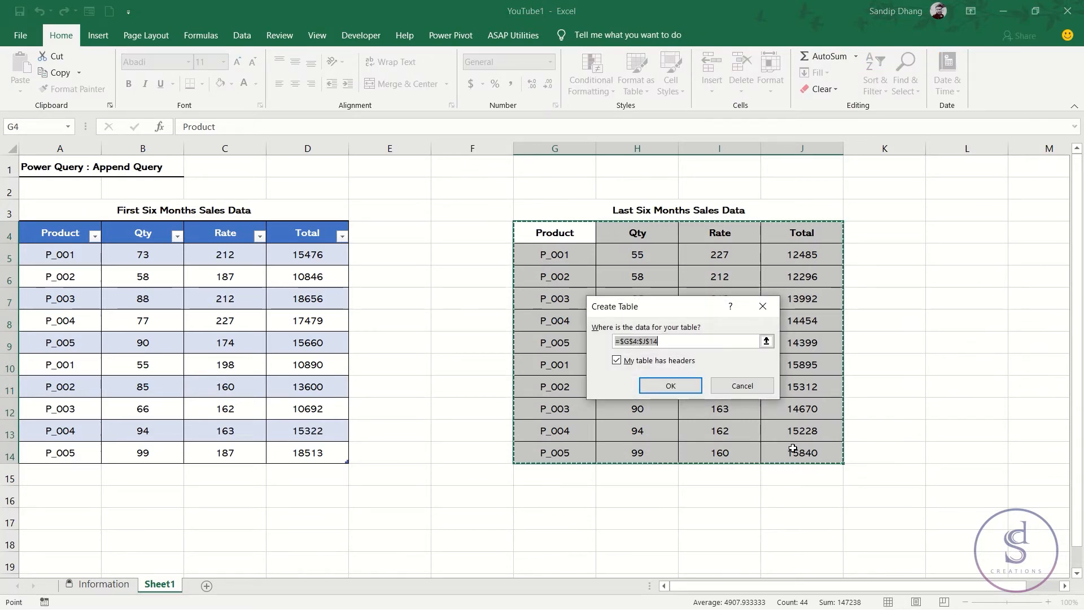
left_click(687, 385)
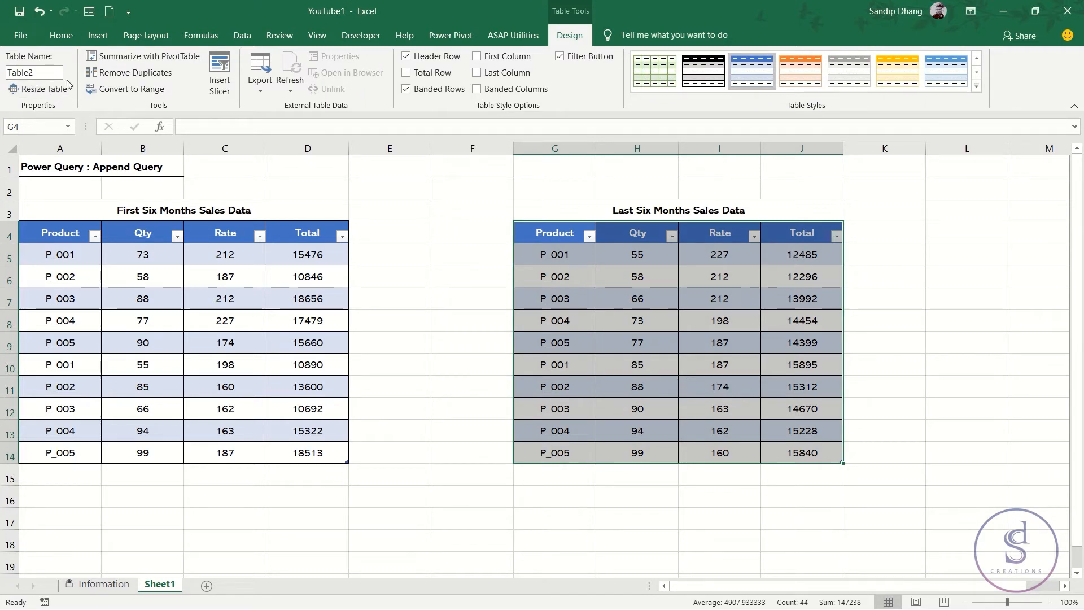
Step: Bring the First Six Months table into Power Query, load it as connection only, and widen the Queries & Connections pane
left_click(238, 302)
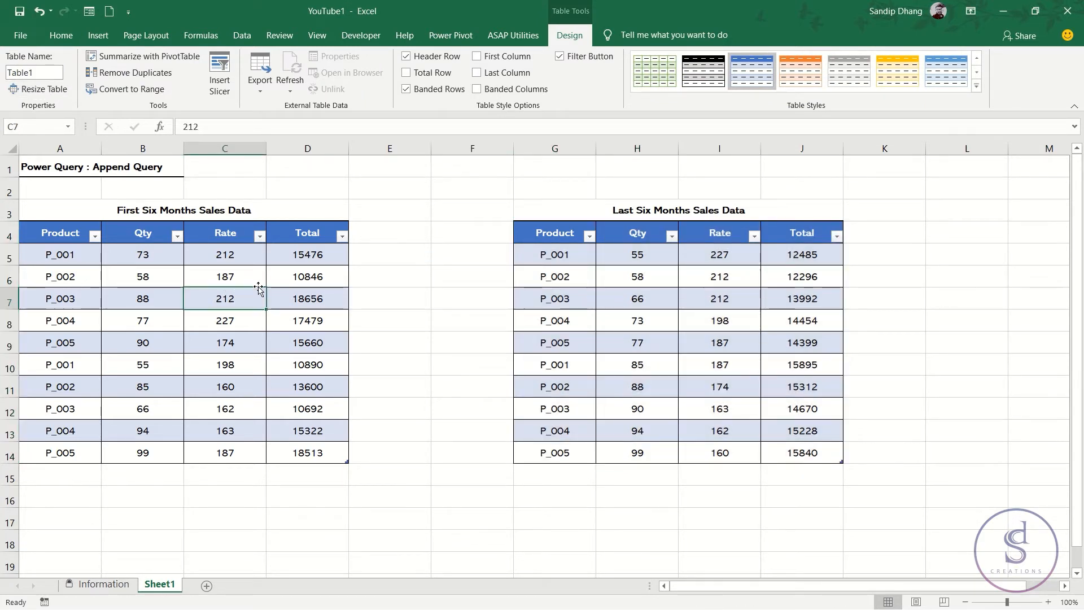
left_click(242, 36)
left_click(83, 89)
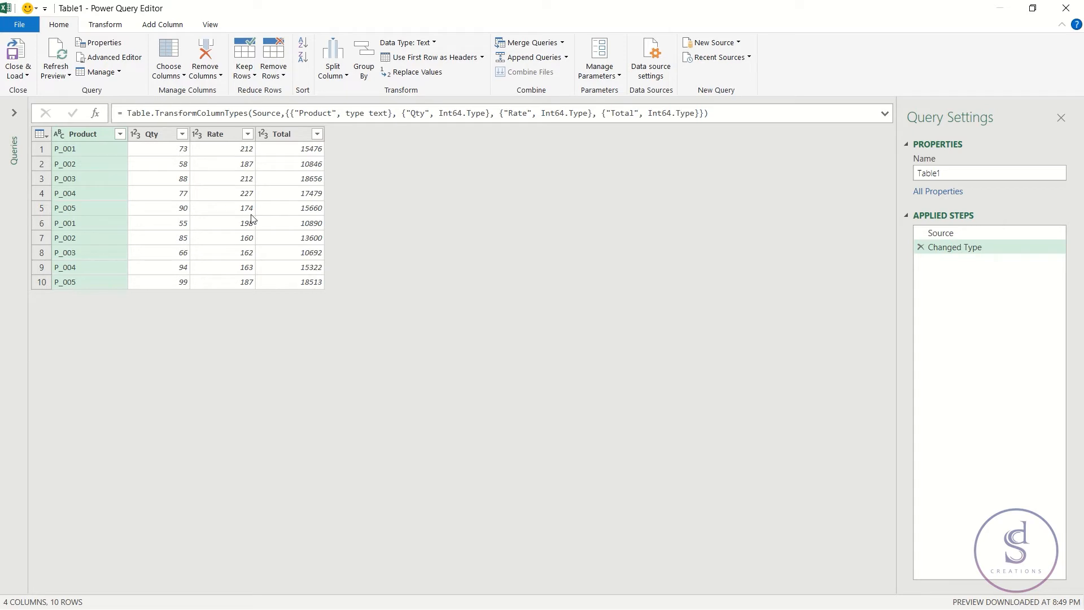
left_click(17, 74)
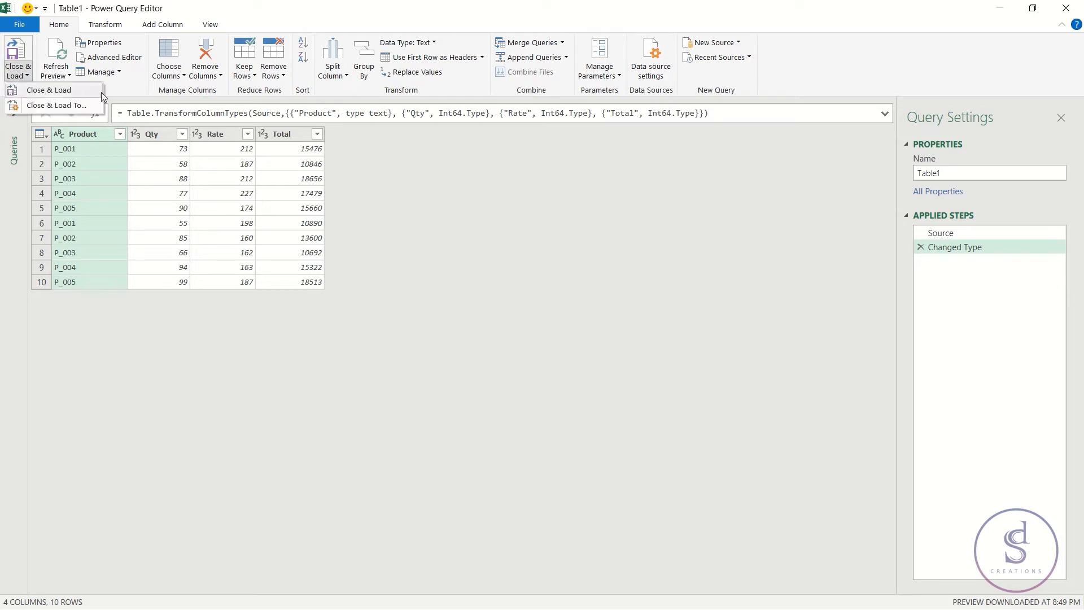
left_click(76, 106)
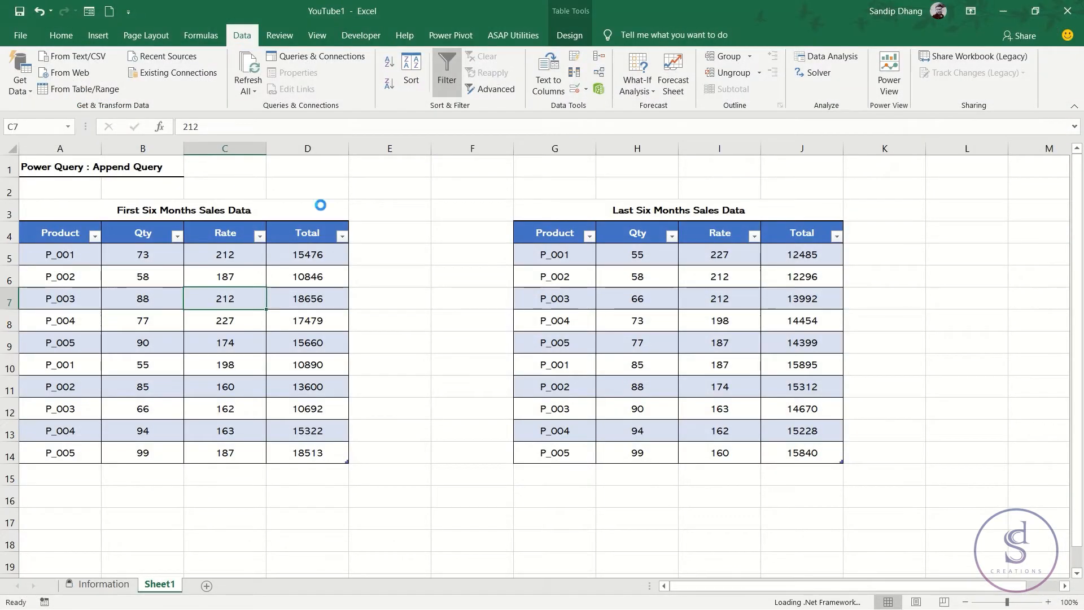
left_click(635, 337)
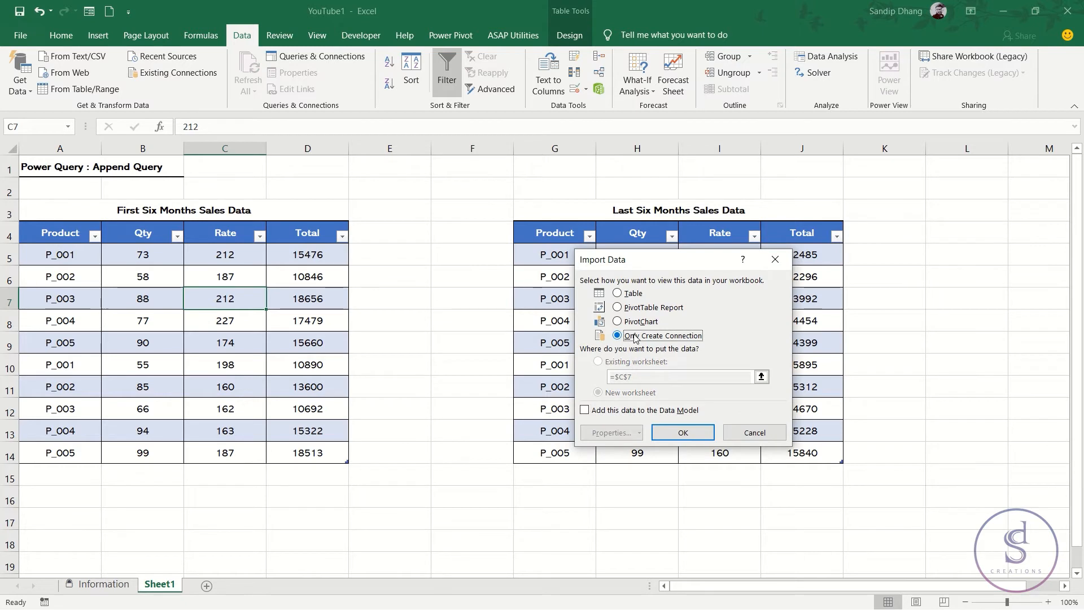
left_click(677, 431)
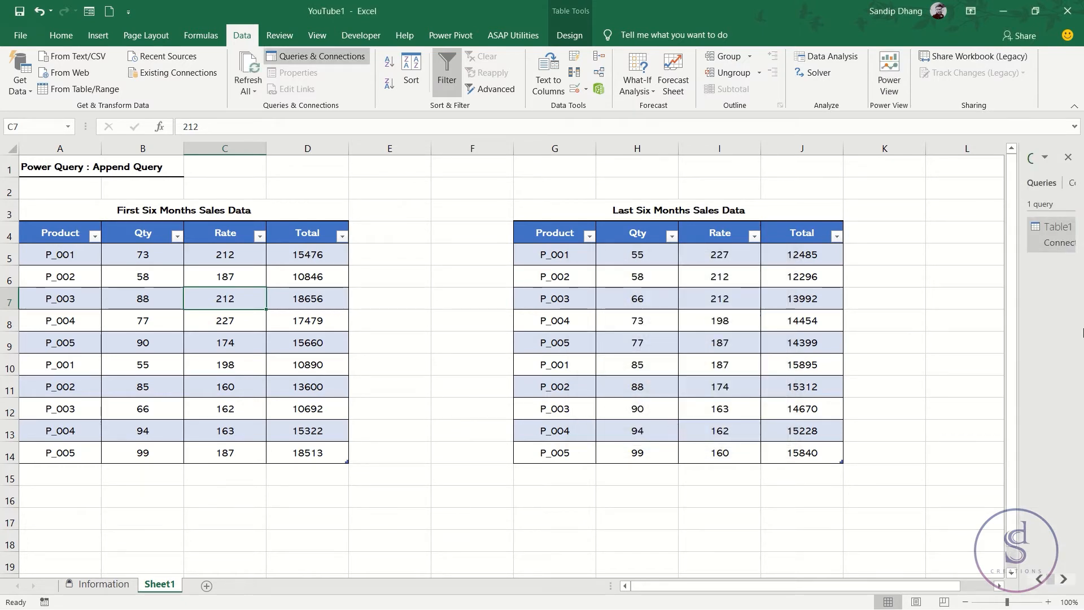
left_click_drag(1021, 280, 854, 279)
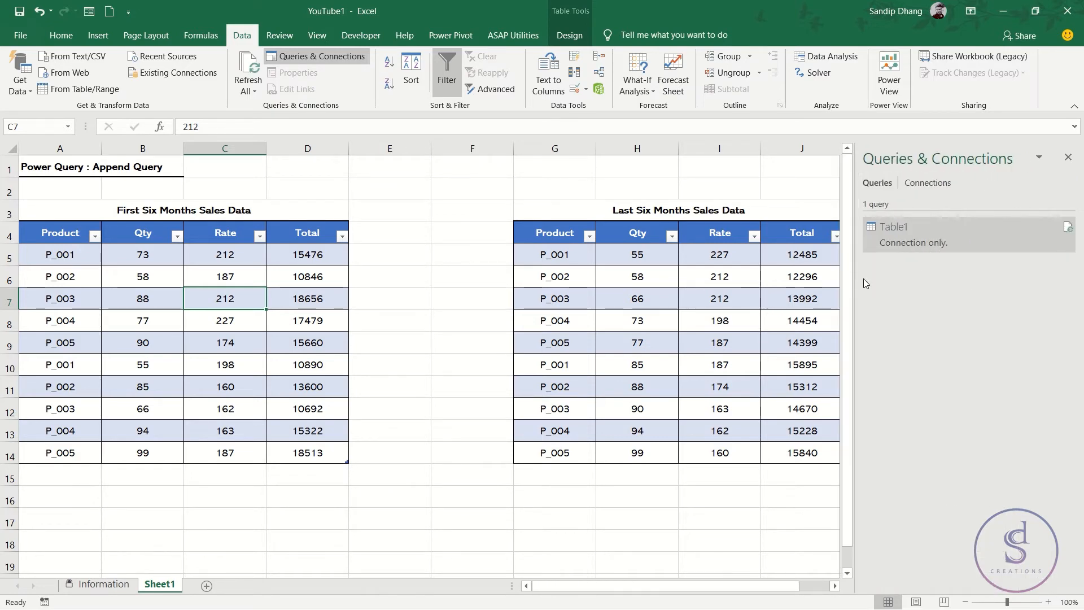
Step: Bring the Last Six Months table into Power Query and load it as connection only
left_click(563, 287)
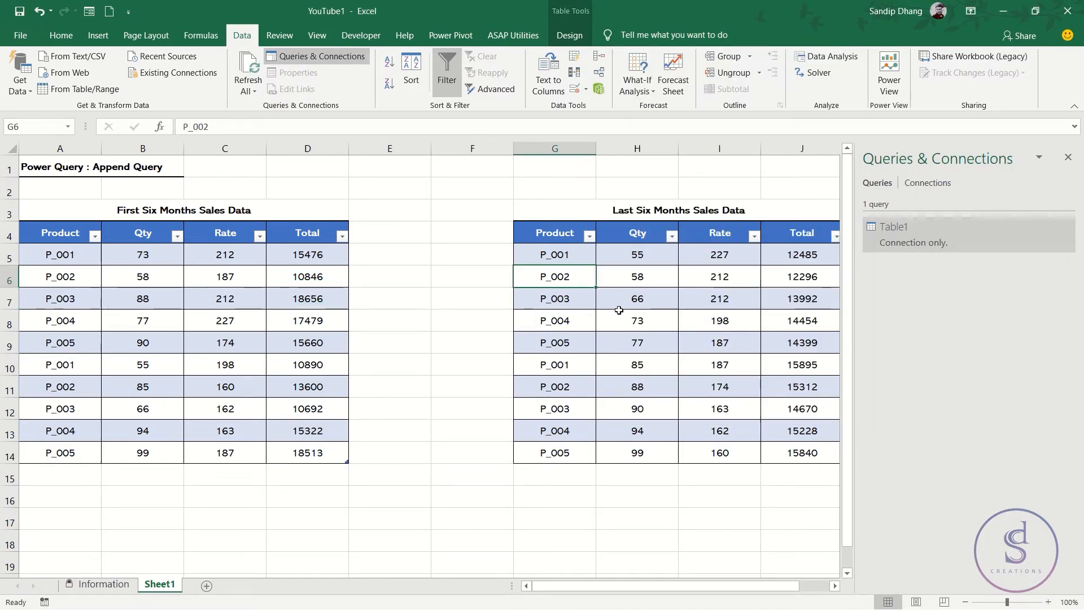
left_click(94, 90)
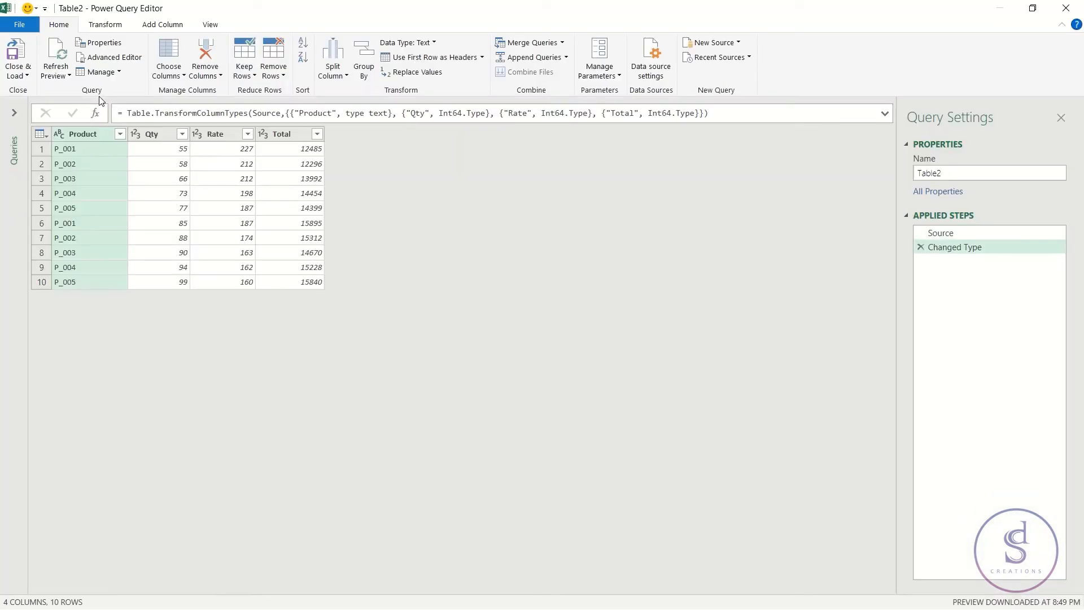
left_click(15, 76)
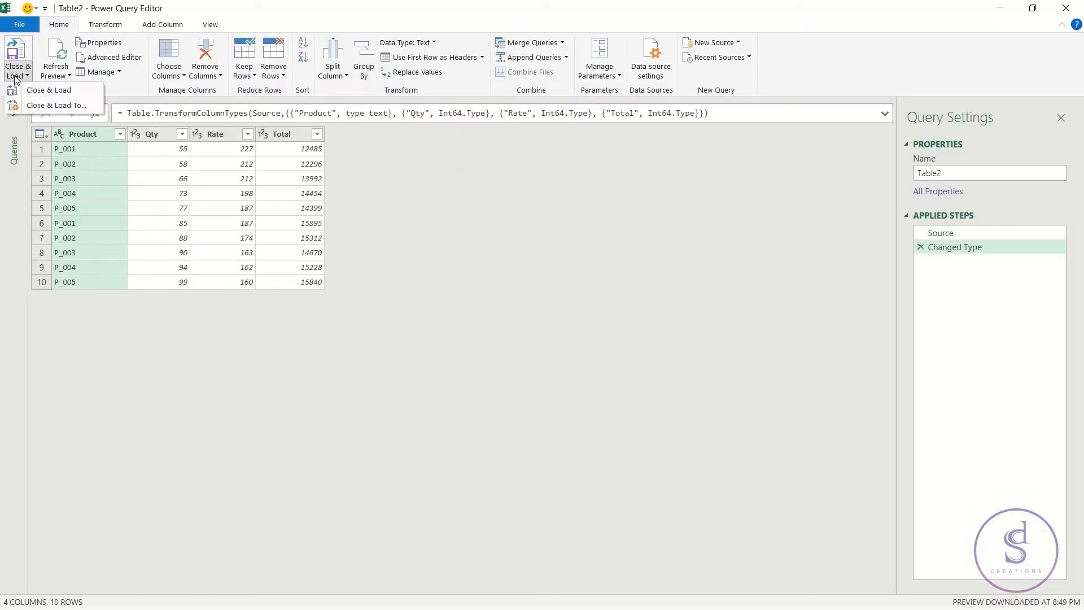
left_click(44, 106)
left_click(659, 337)
left_click(661, 435)
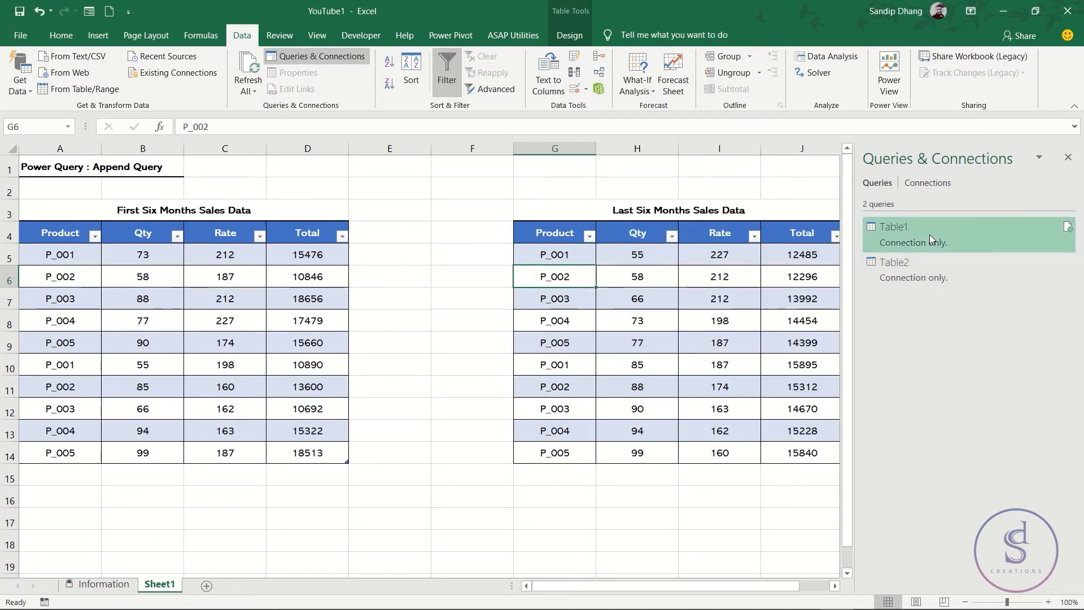
Step: Open the Table1 query for editing, show the query list, and start an Append Queries as New combination
mouse_move(947, 246)
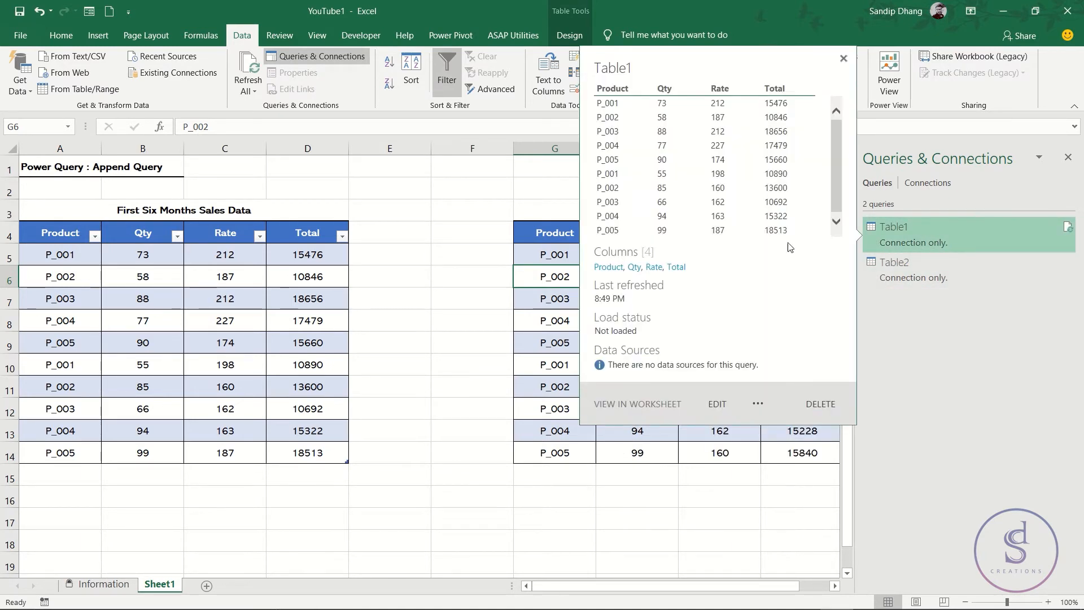
left_click(716, 405)
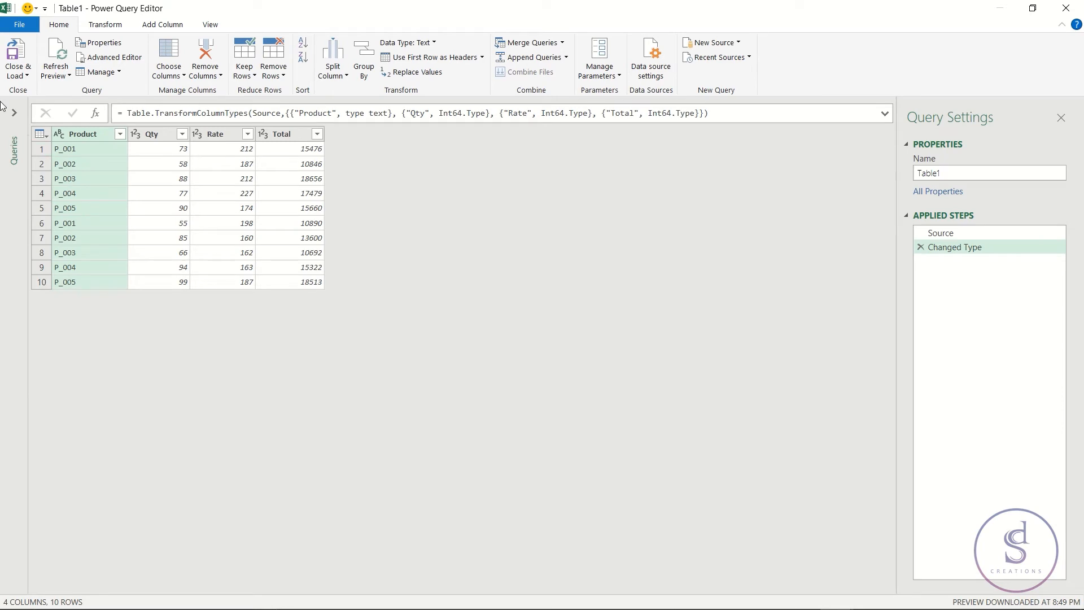
left_click(8, 114)
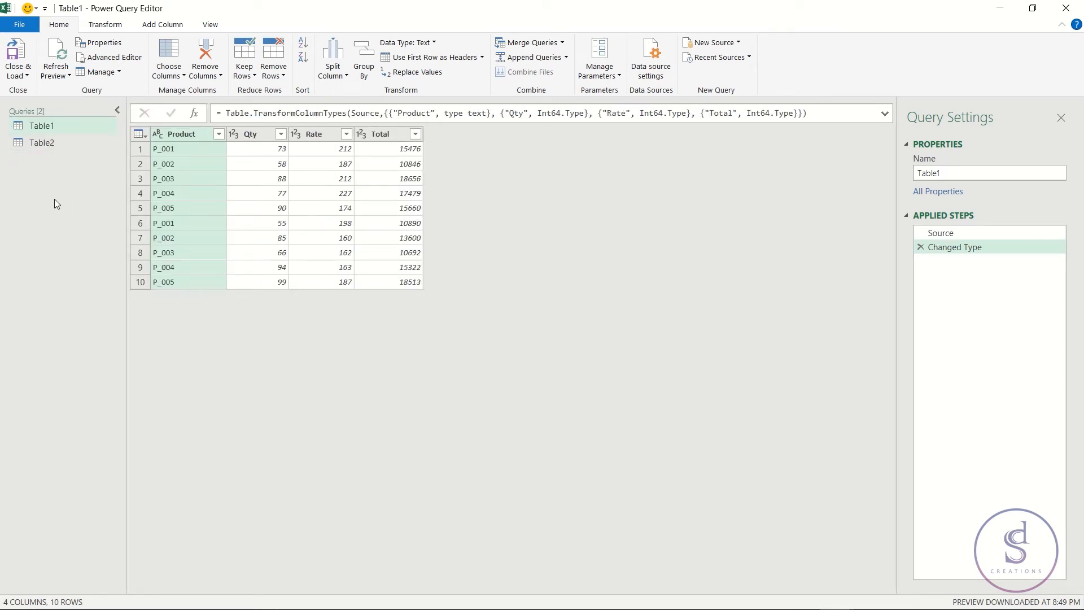
right_click(42, 186)
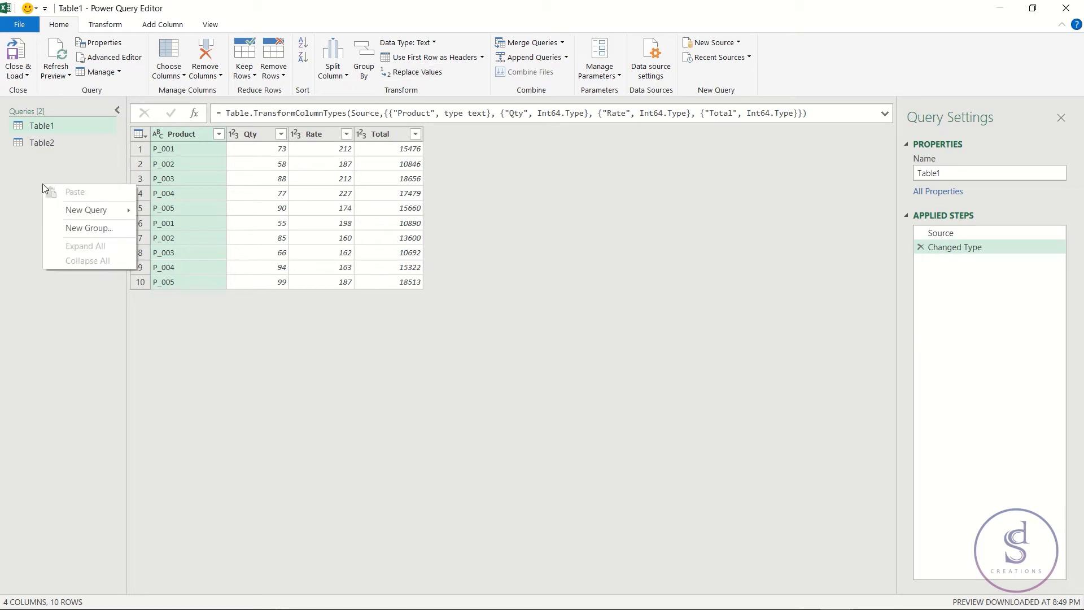
mouse_move(79, 214)
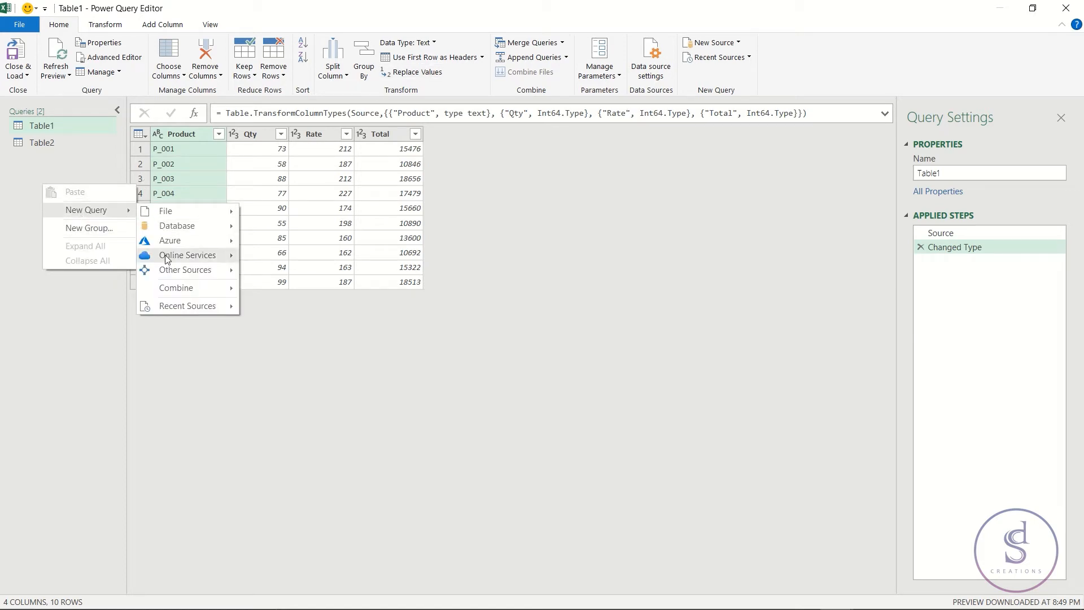
mouse_move(180, 288)
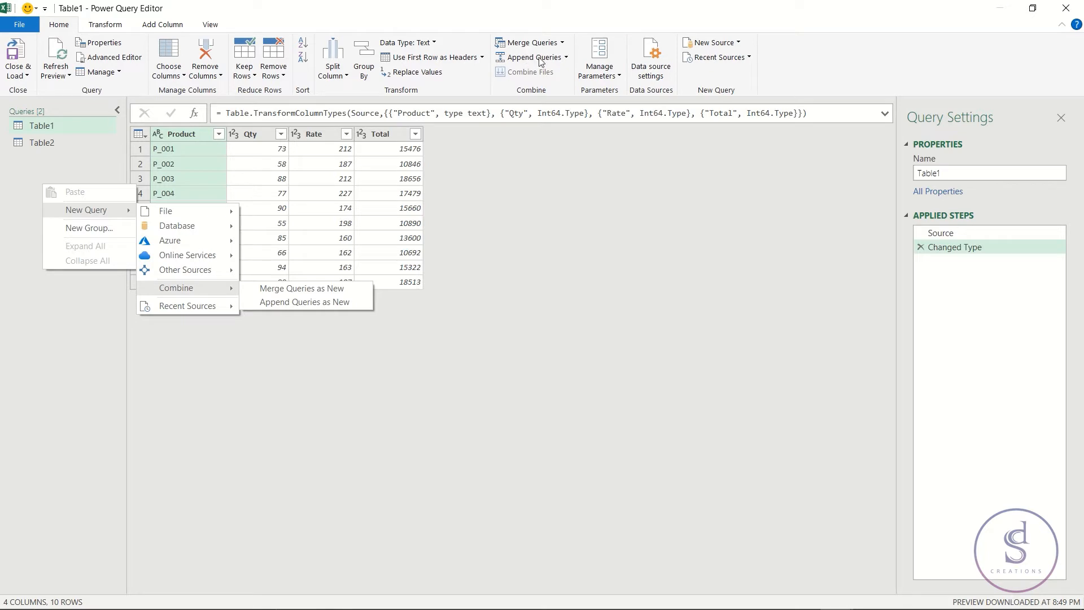
left_click(289, 305)
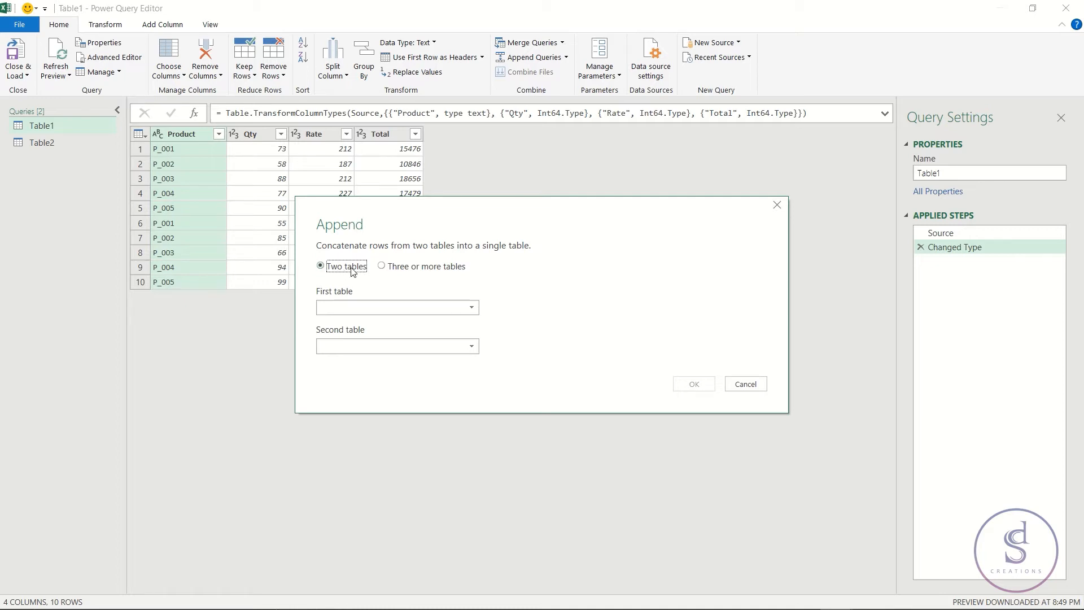
Step: Set the append to three or more tables and add Table1 and Table2 to the tables to append
left_click(397, 270)
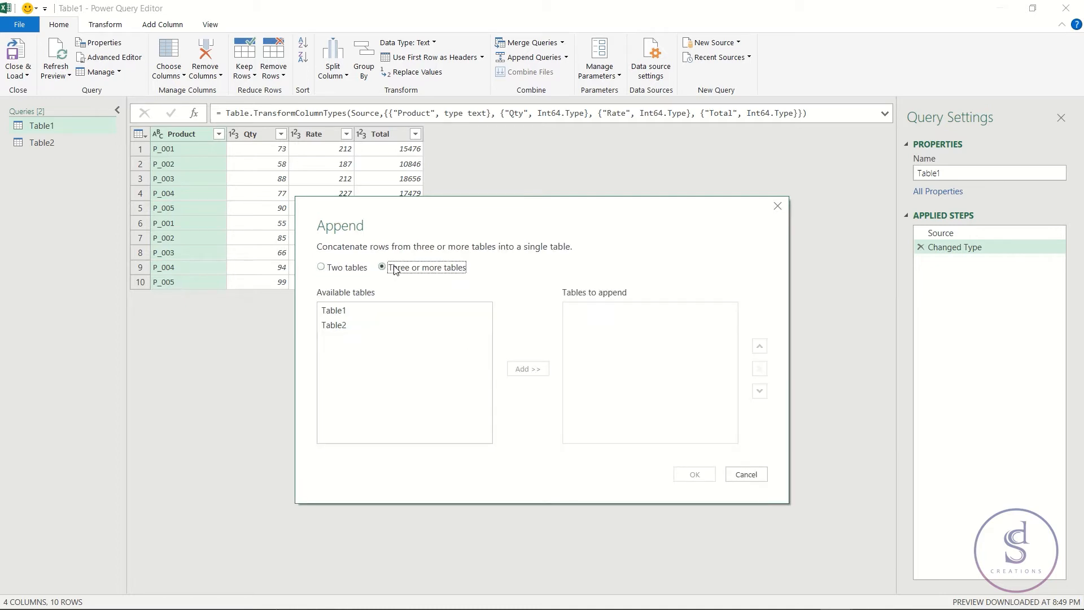
left_click(367, 311)
left_click(520, 368)
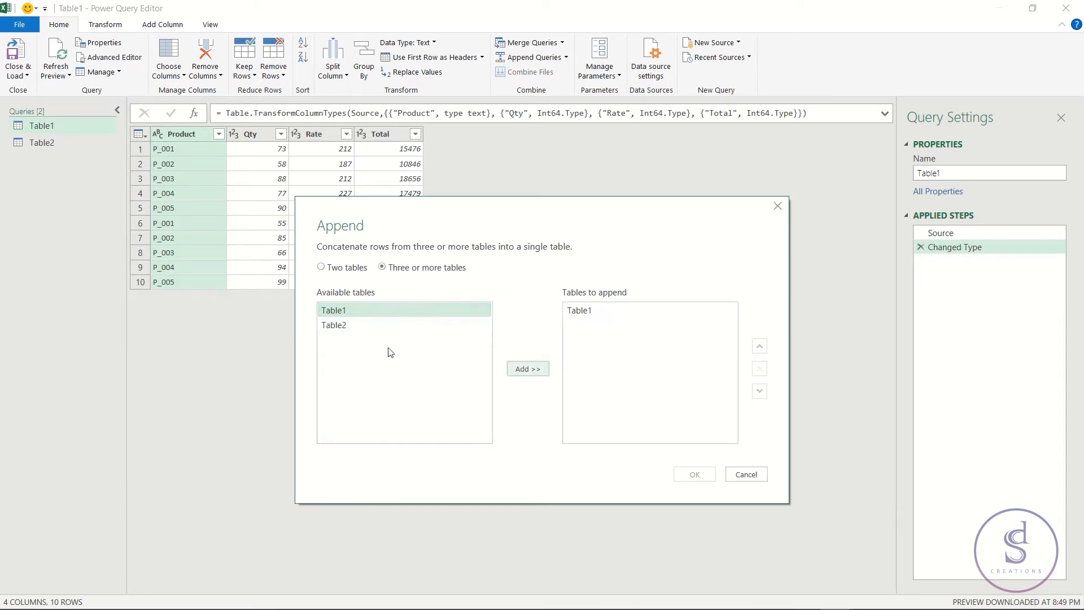
left_click(368, 326)
left_click(527, 369)
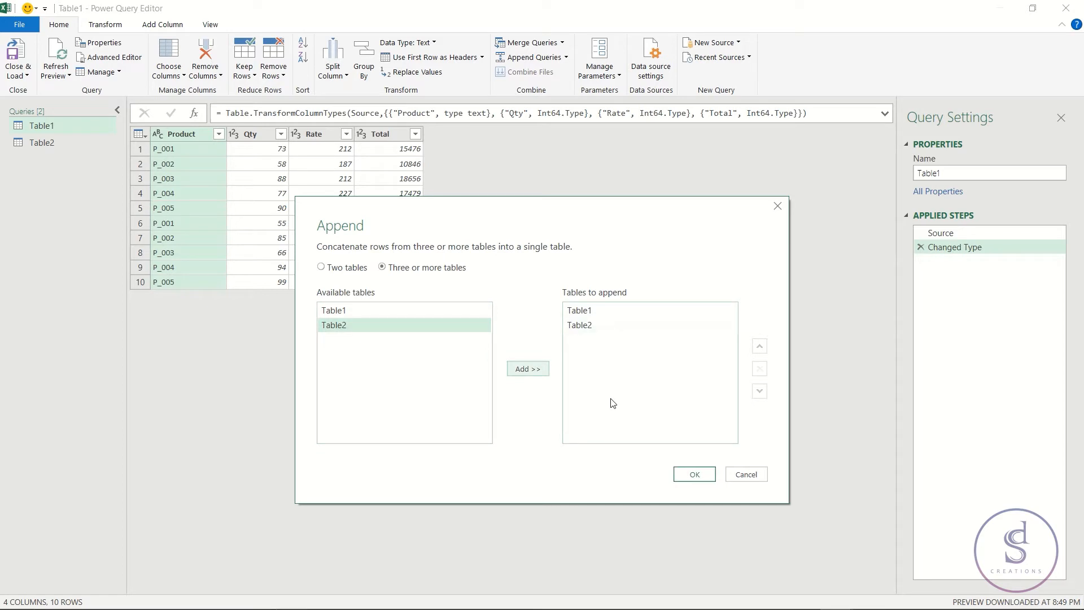
Step: Append two tables into a new query, with Table1 as the first table and Table2 as the second
left_click(346, 267)
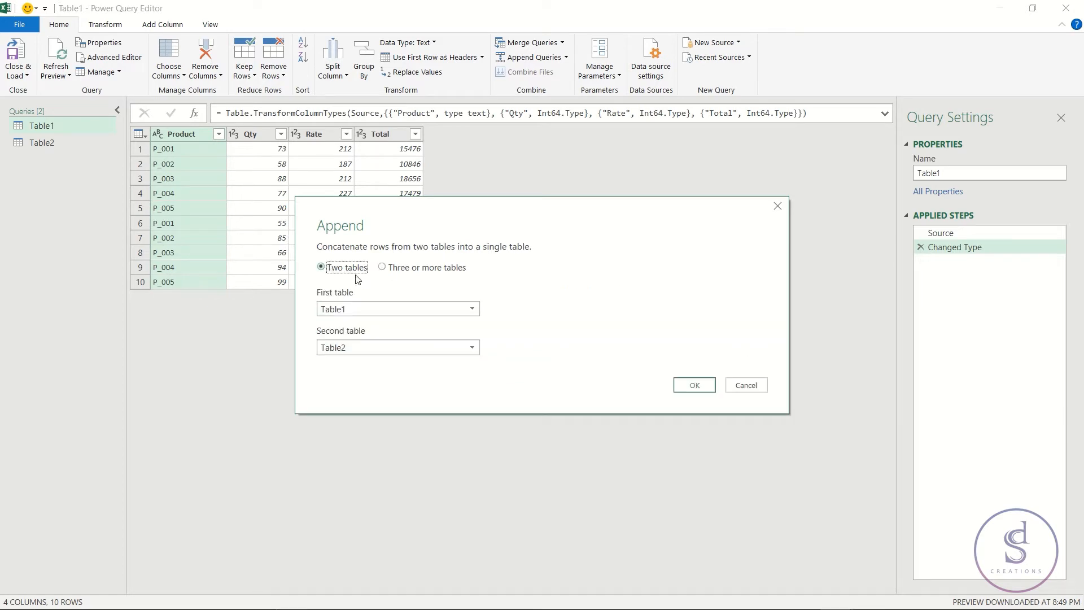
left_click(371, 312)
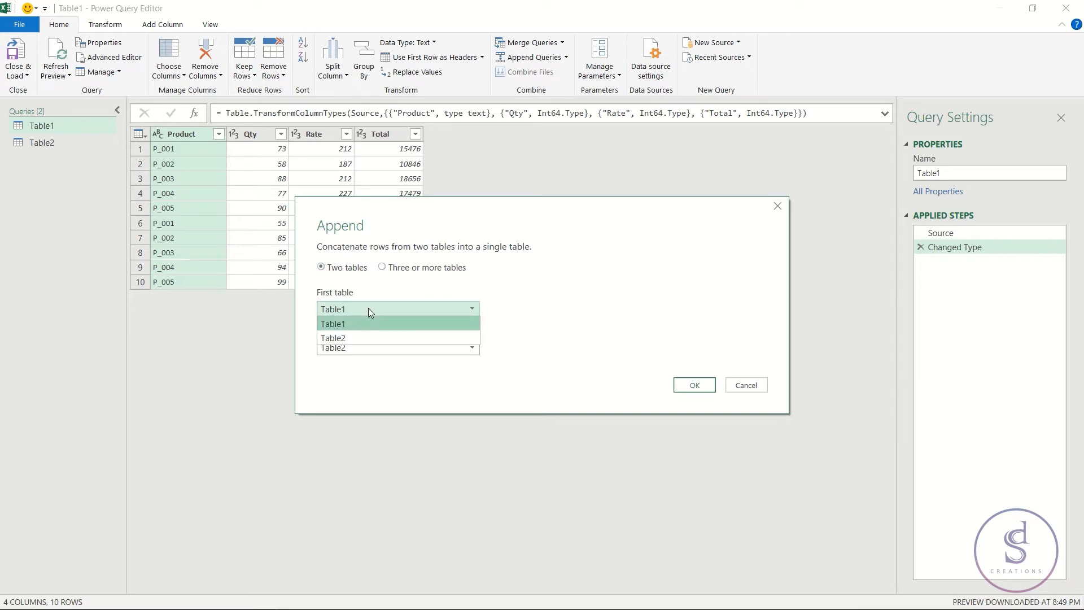
left_click(368, 323)
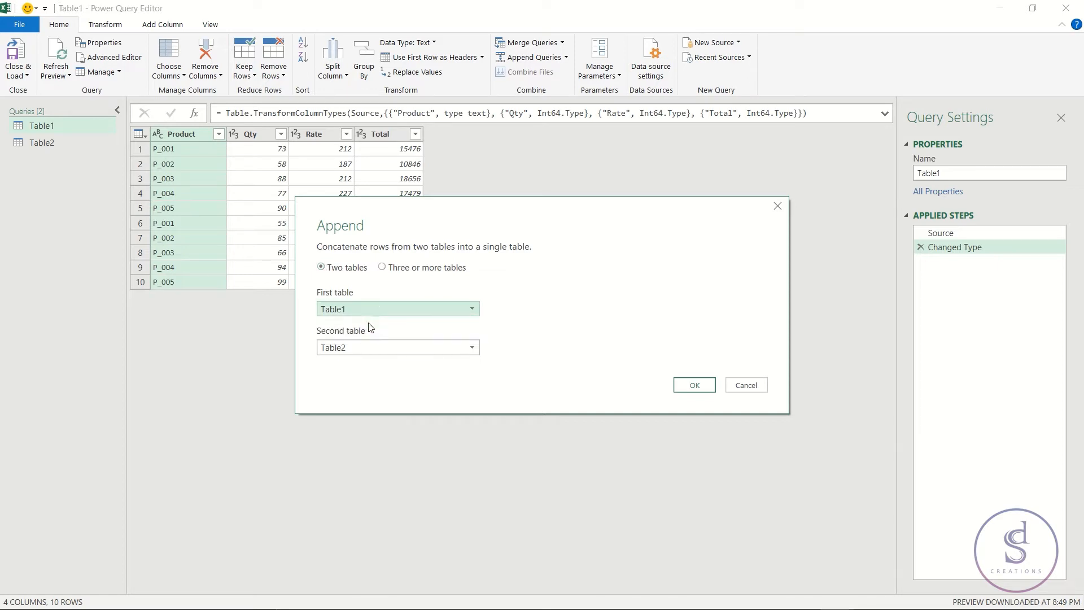
left_click(383, 346)
left_click(375, 378)
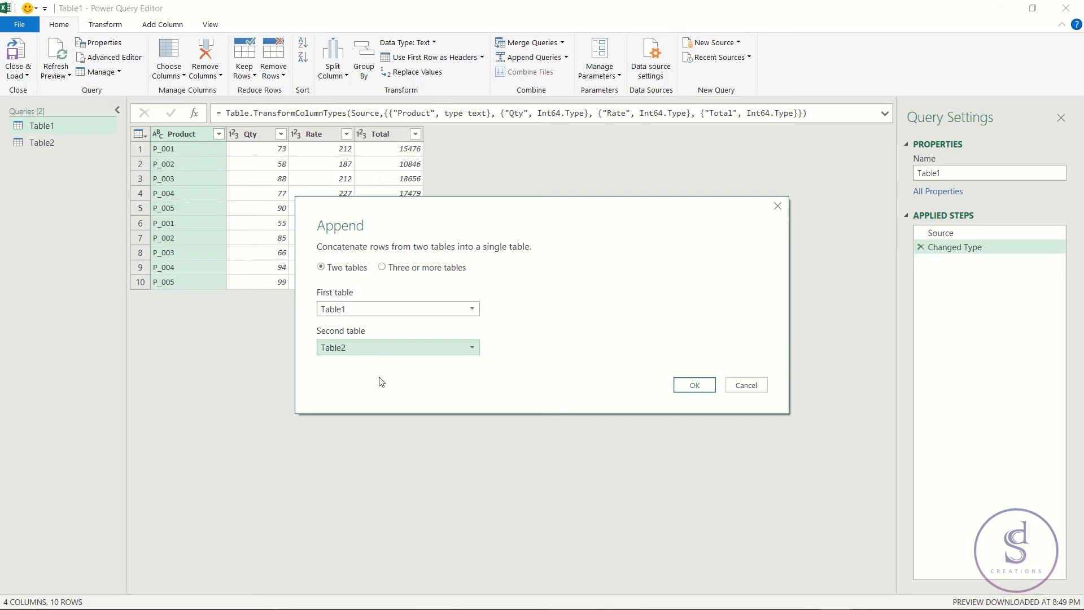
left_click(688, 384)
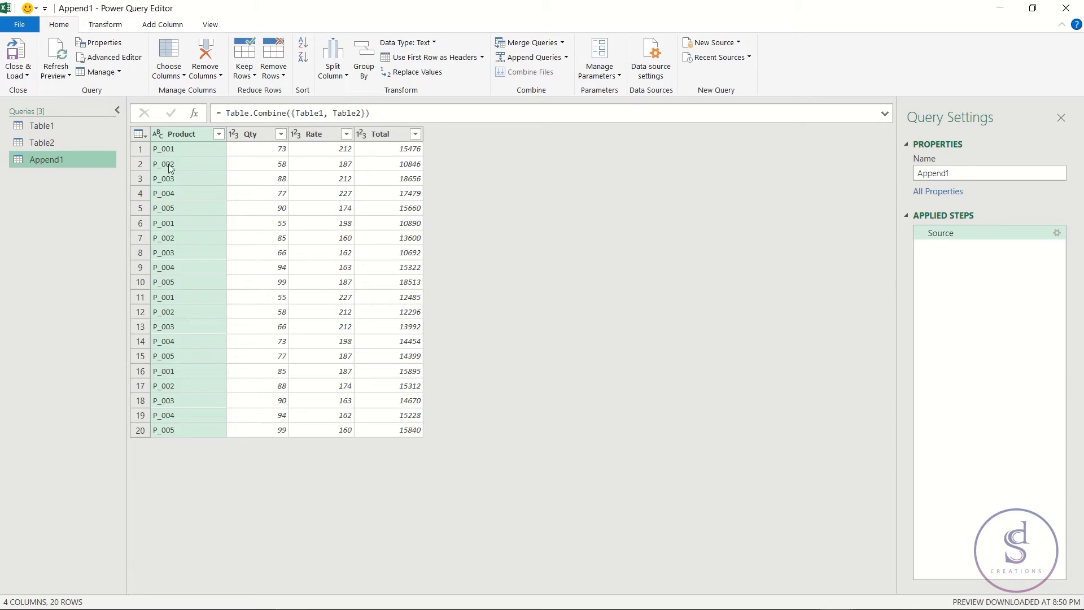
Step: Compare the rows of the appended query with the First and Last Six Months Sales Data tables on the worksheet
left_click_drag(509, 8, 789, 183)
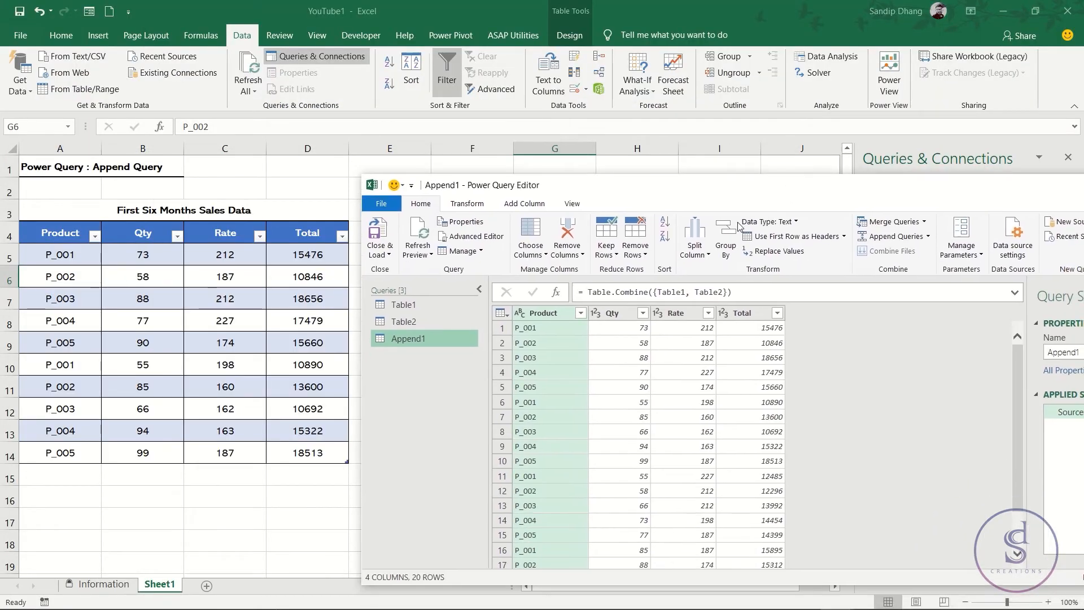
left_click(557, 329)
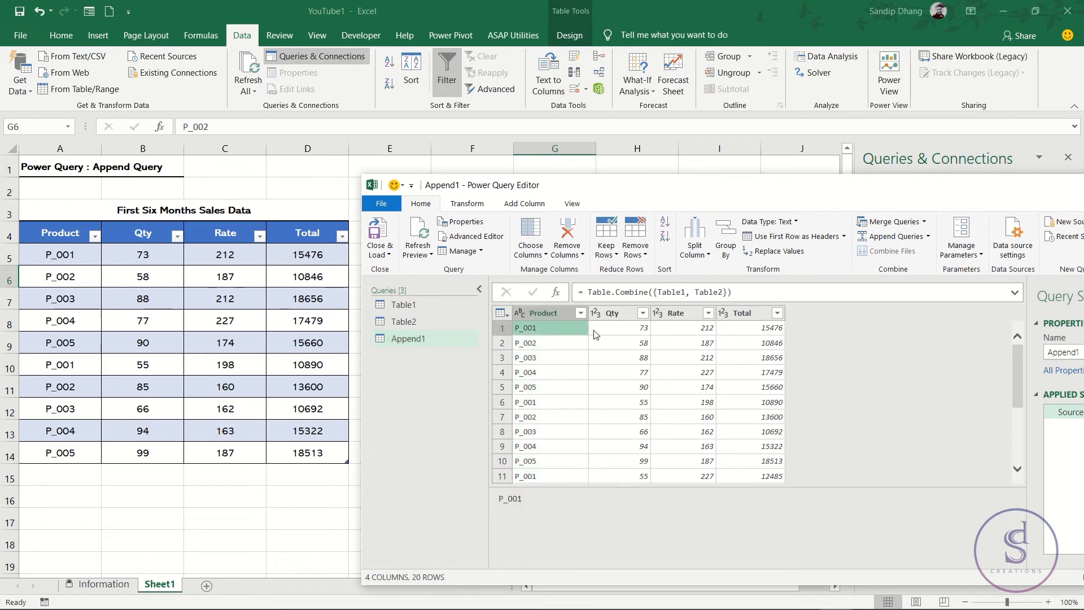
left_click(633, 335)
left_click(684, 335)
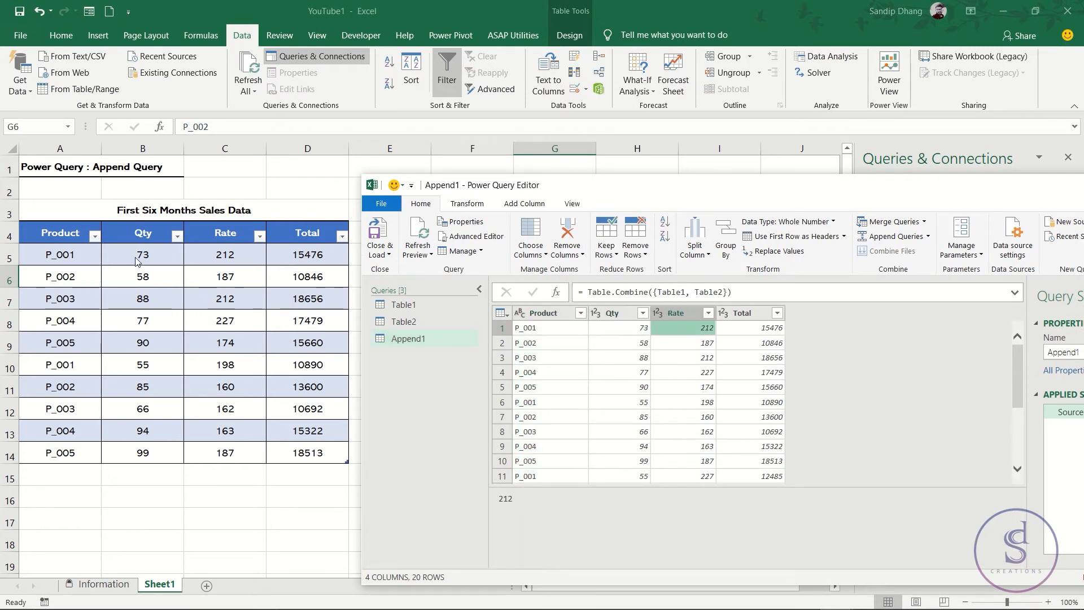
scroll(572, 403, "down", 2)
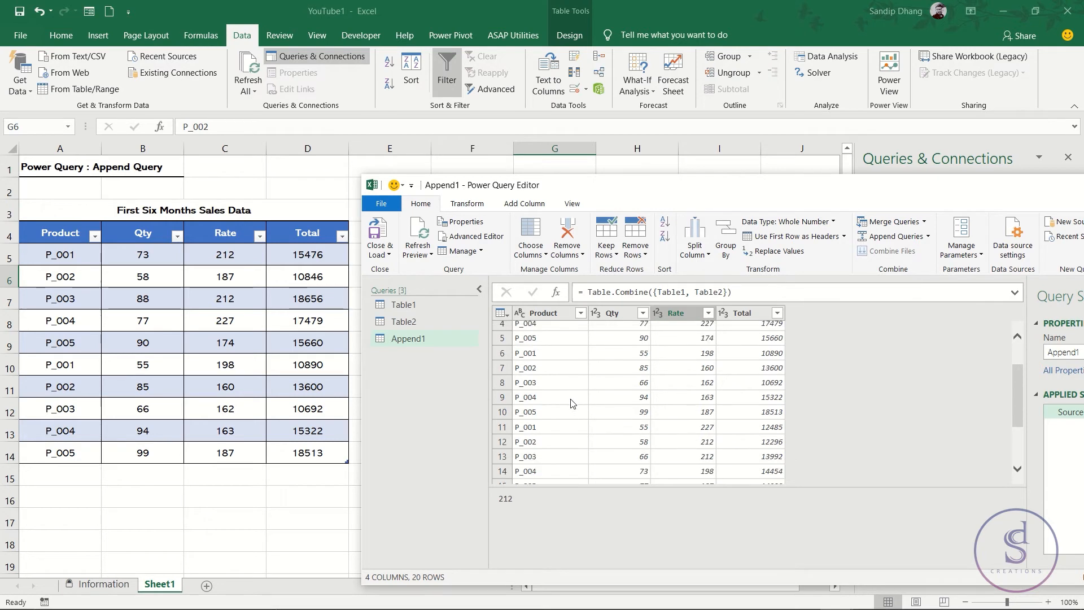
scroll(573, 402, "up", 1)
scroll(539, 373, "down", 1)
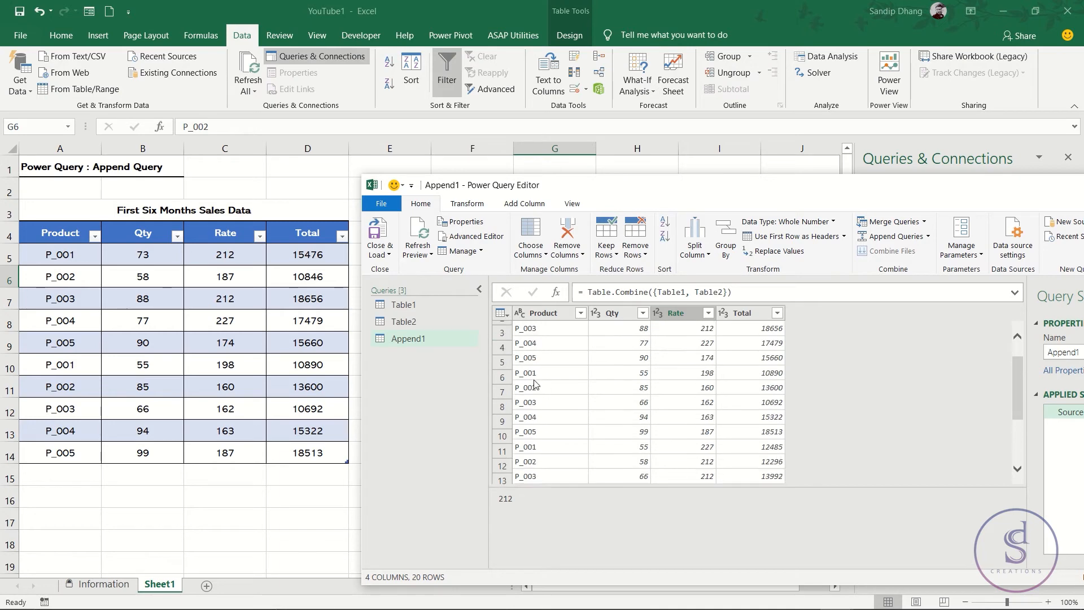
scroll(537, 396, "up", 1)
left_click(536, 429)
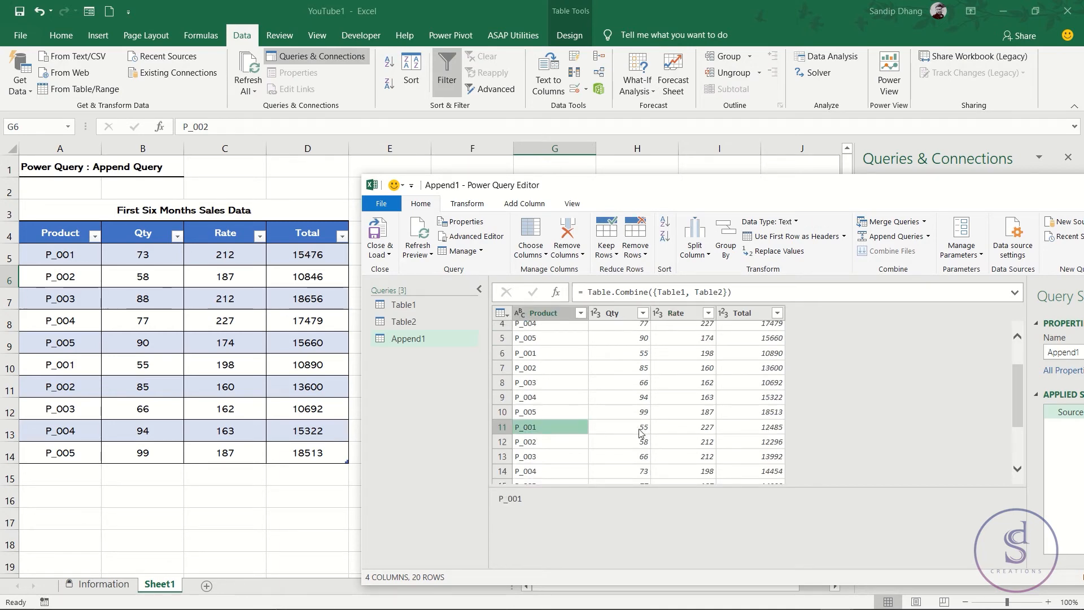
left_click_drag(684, 197, 589, 307)
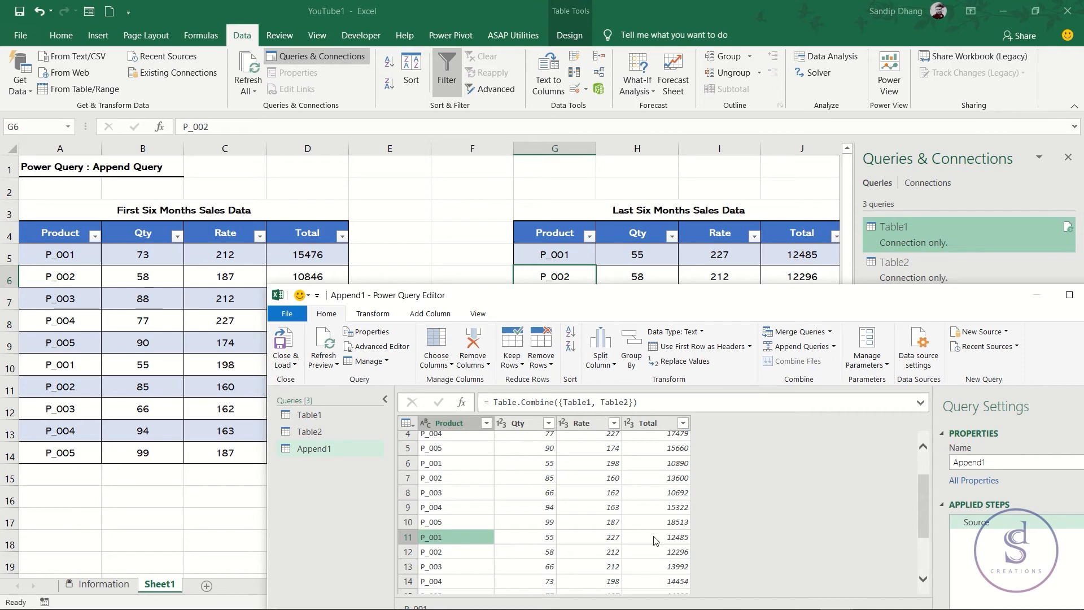
left_click_drag(578, 295, 578, 5)
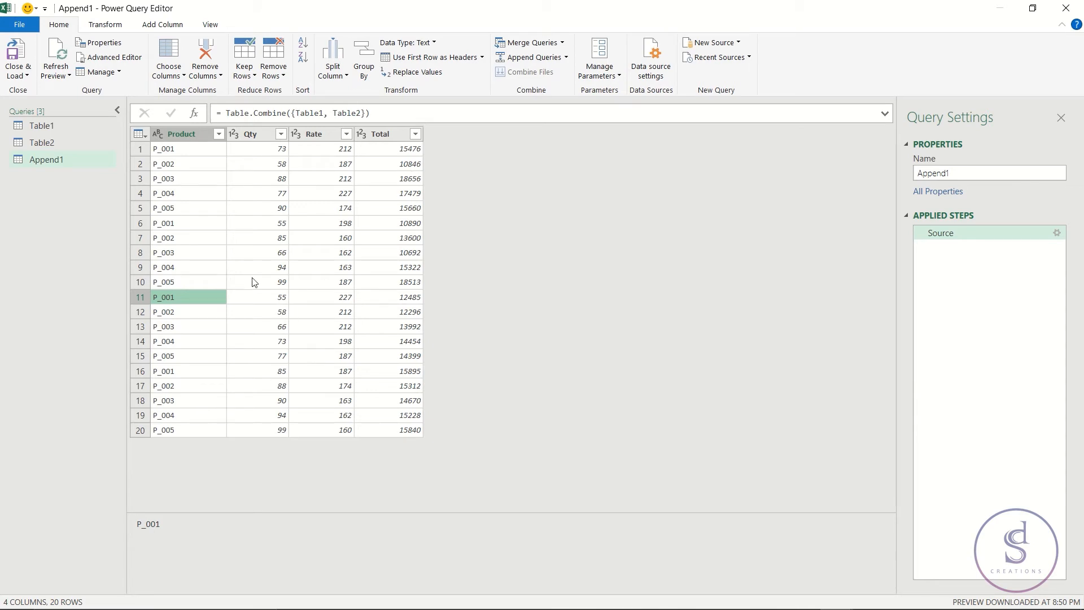
Step: Rename the appended query as Full_year
double_click(956, 174)
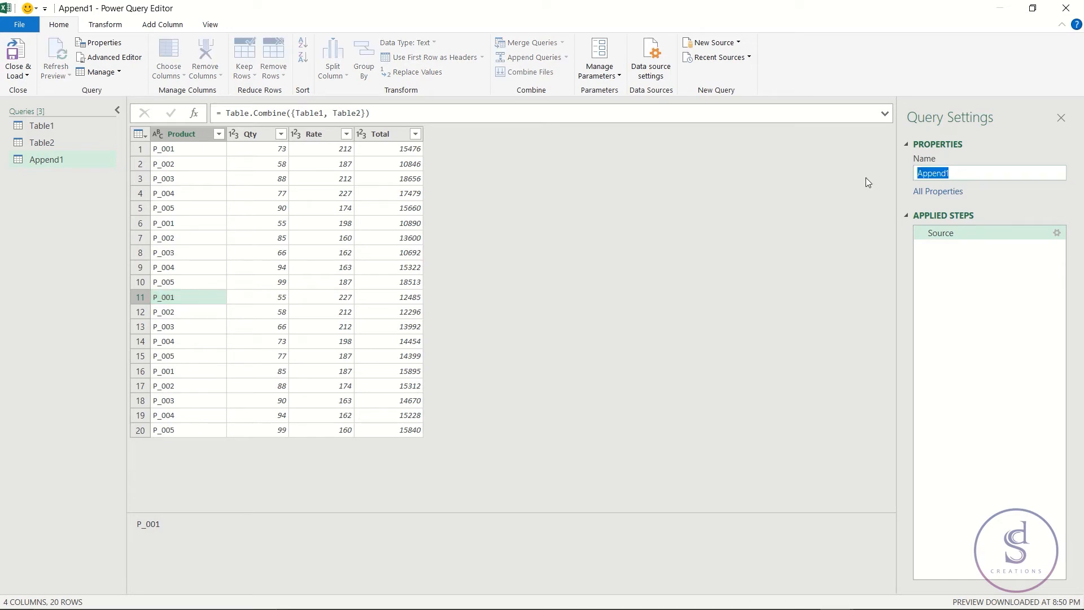
type("Full _year")
key("Return")
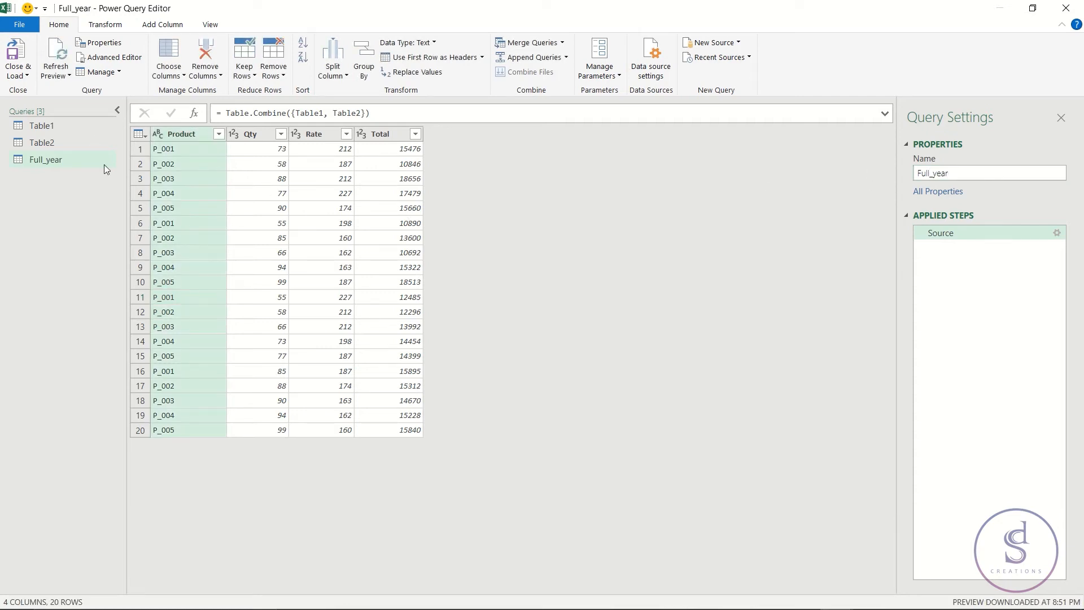
Step: Close the query editor and load the Full_year query as connection only
left_click(15, 75)
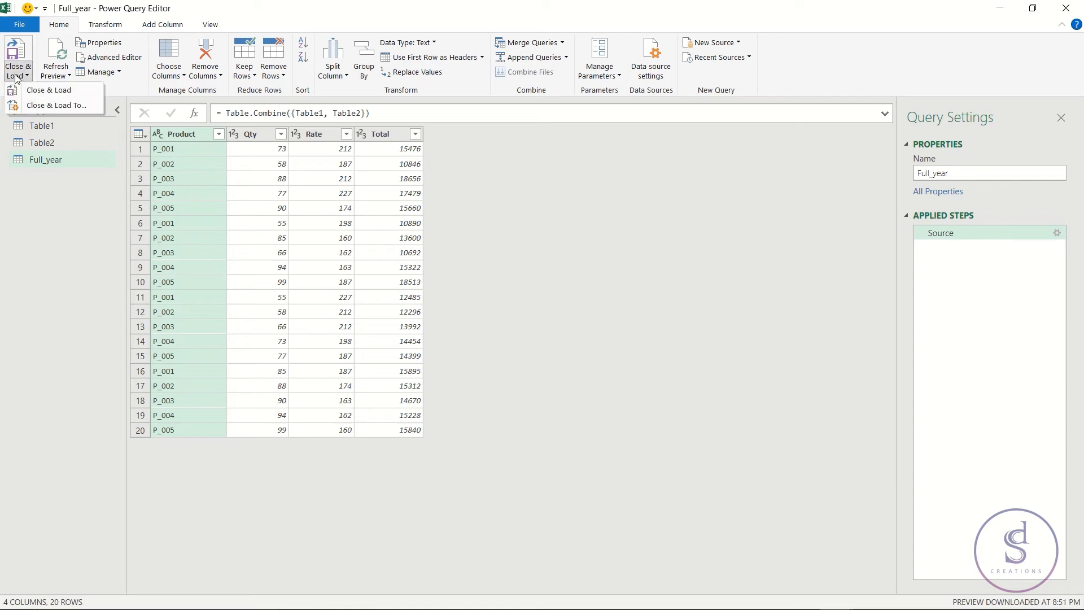
left_click(69, 104)
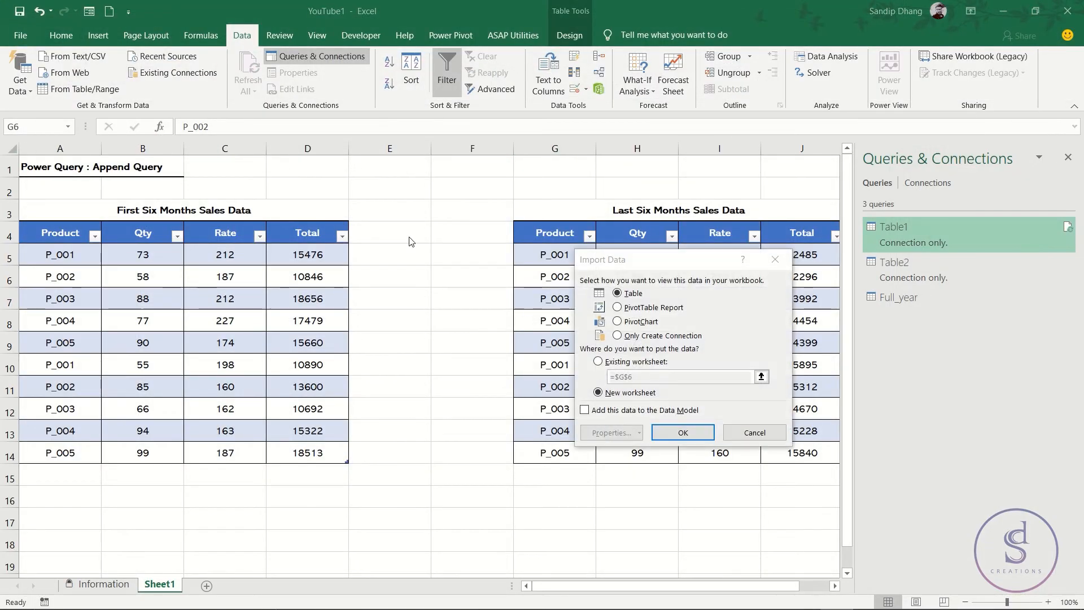
left_click(661, 336)
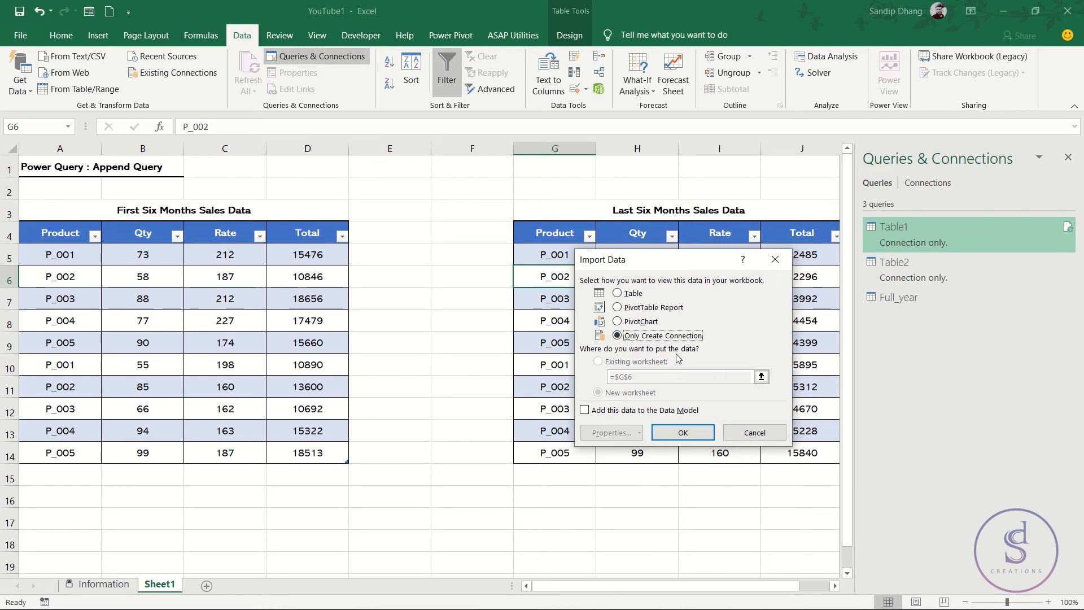
left_click(693, 430)
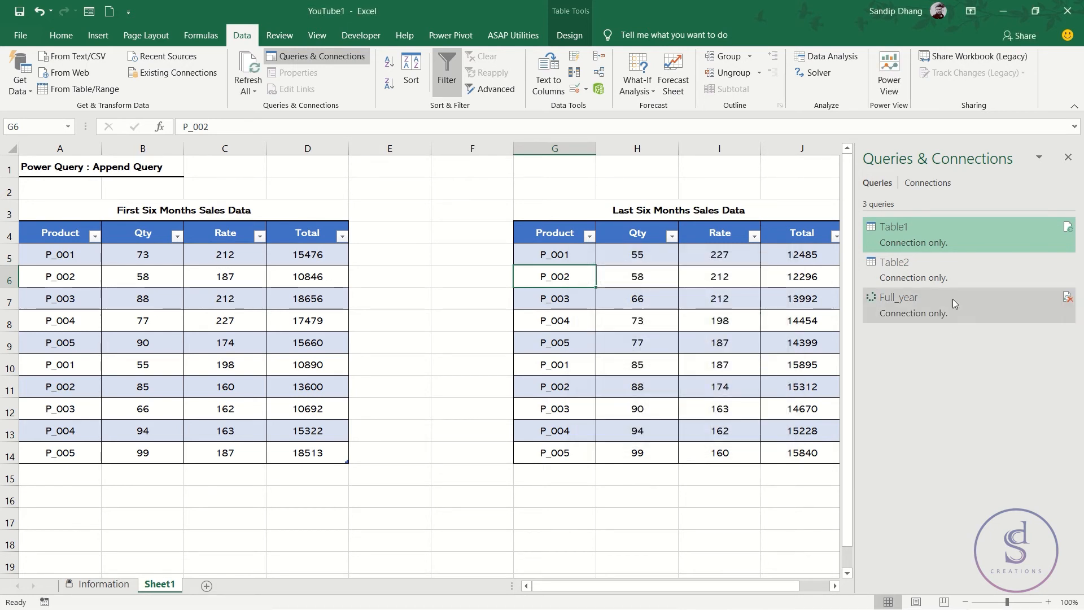
mouse_move(930, 310)
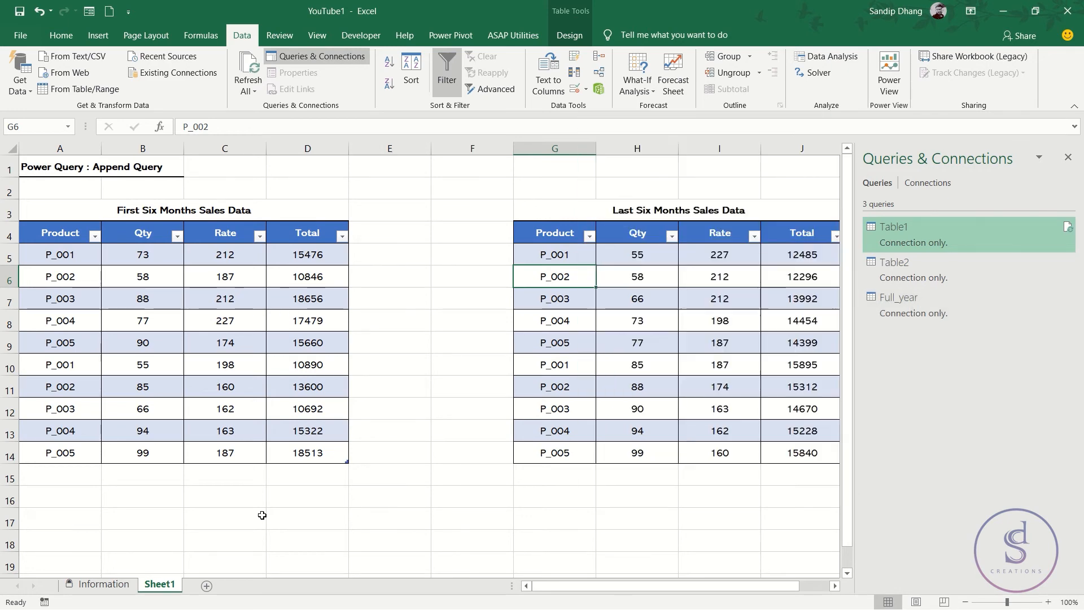
Step: Add a new worksheet and insert a PivotTable at its cell A1, using the Full_year query connection as external data source
left_click(206, 586)
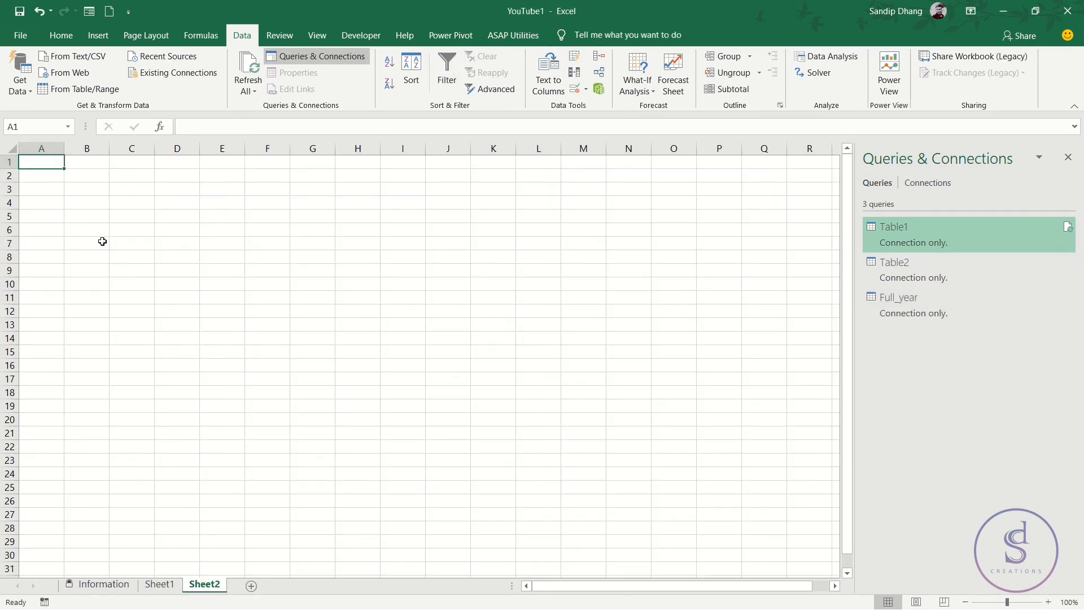
left_click(99, 35)
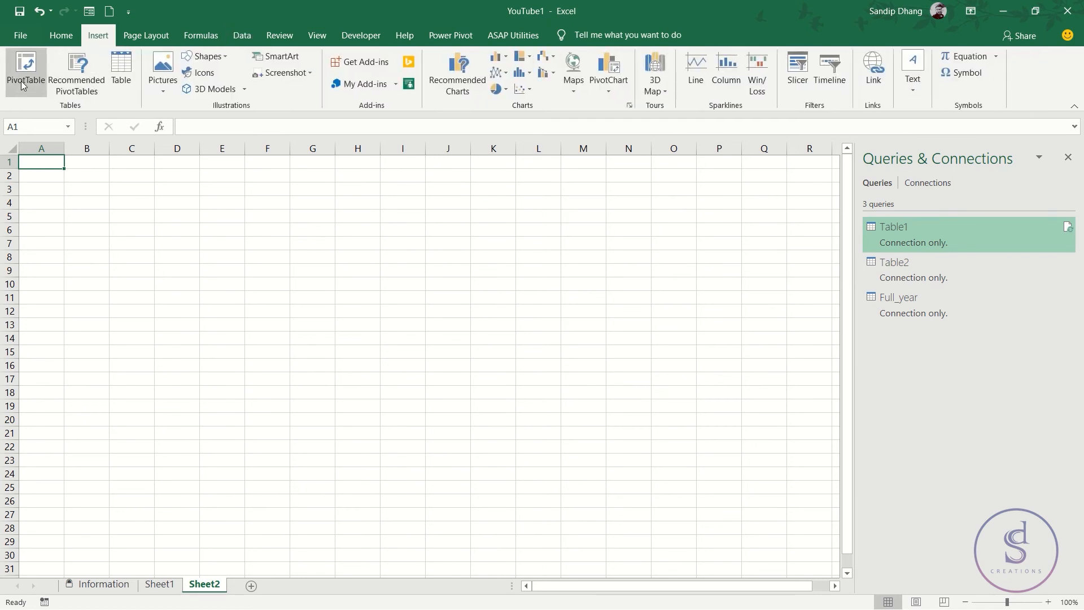
left_click(23, 80)
left_click(573, 305)
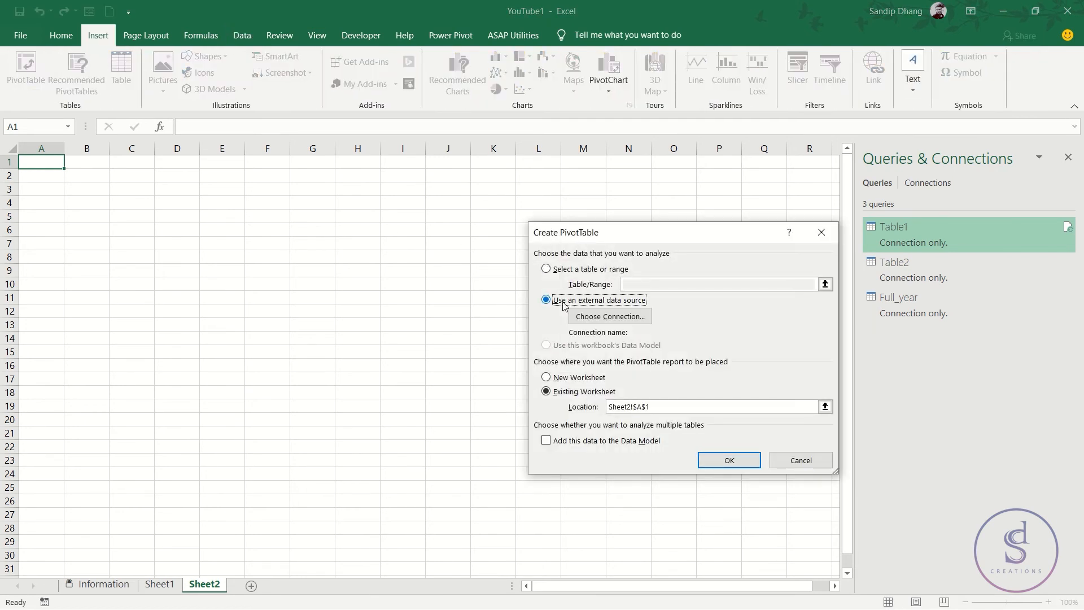
left_click(628, 321)
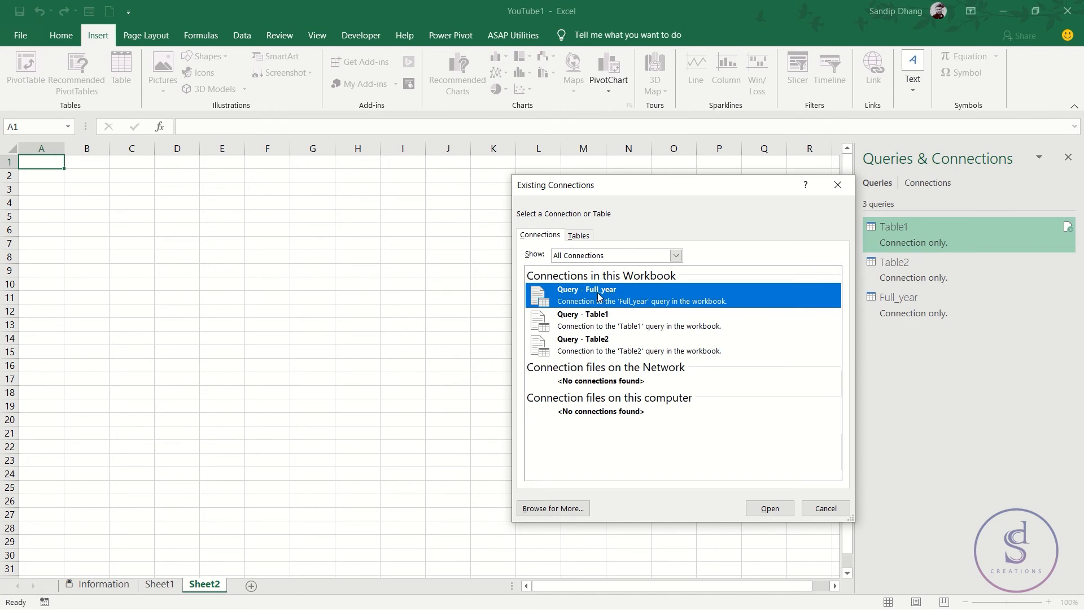
left_click(765, 507)
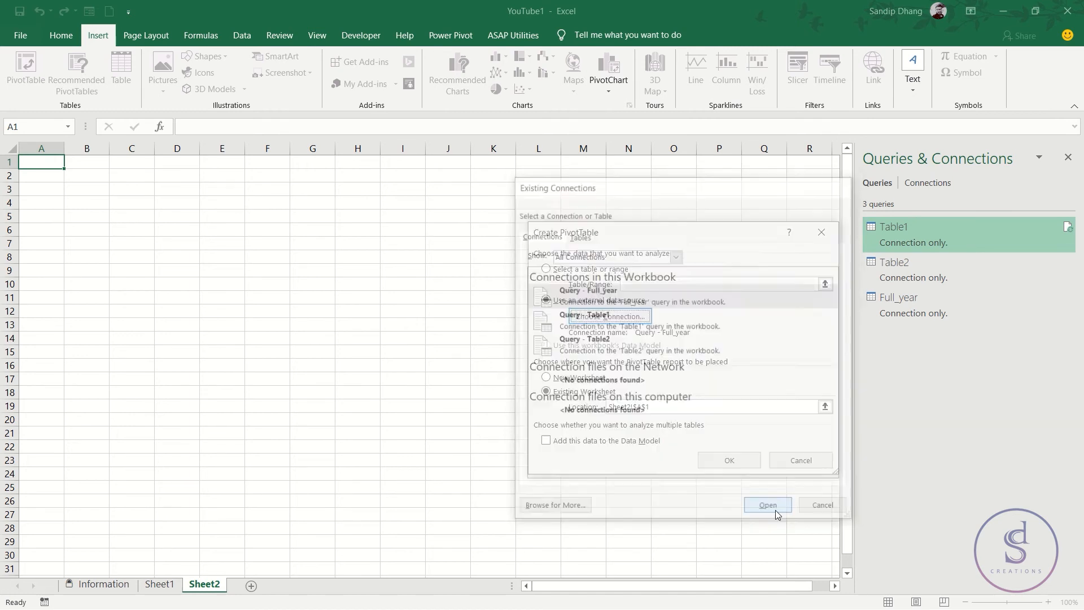
left_click(635, 317)
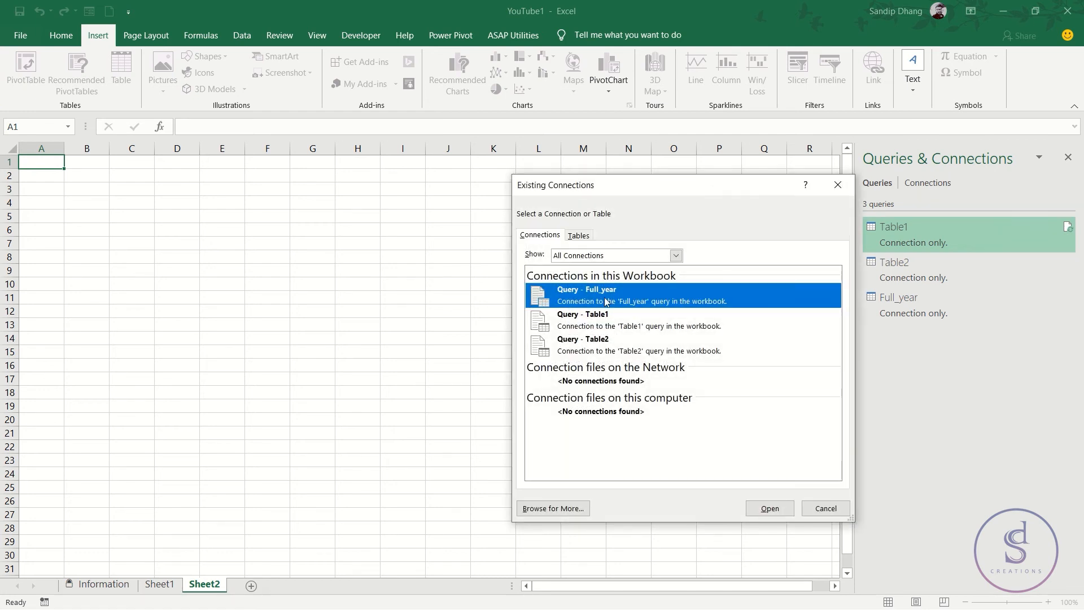
left_click(770, 508)
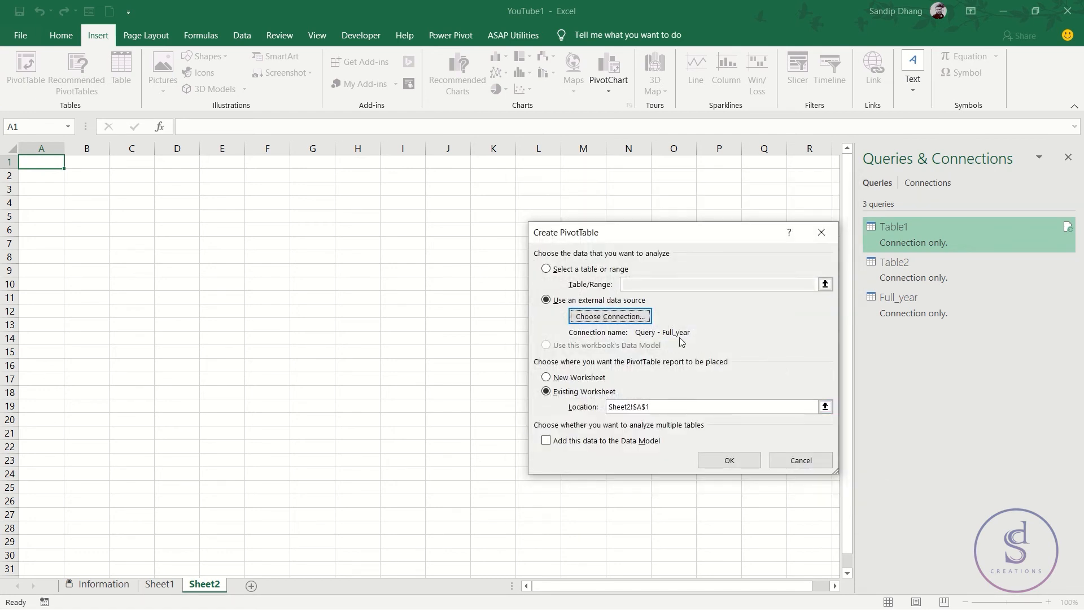
left_click(729, 461)
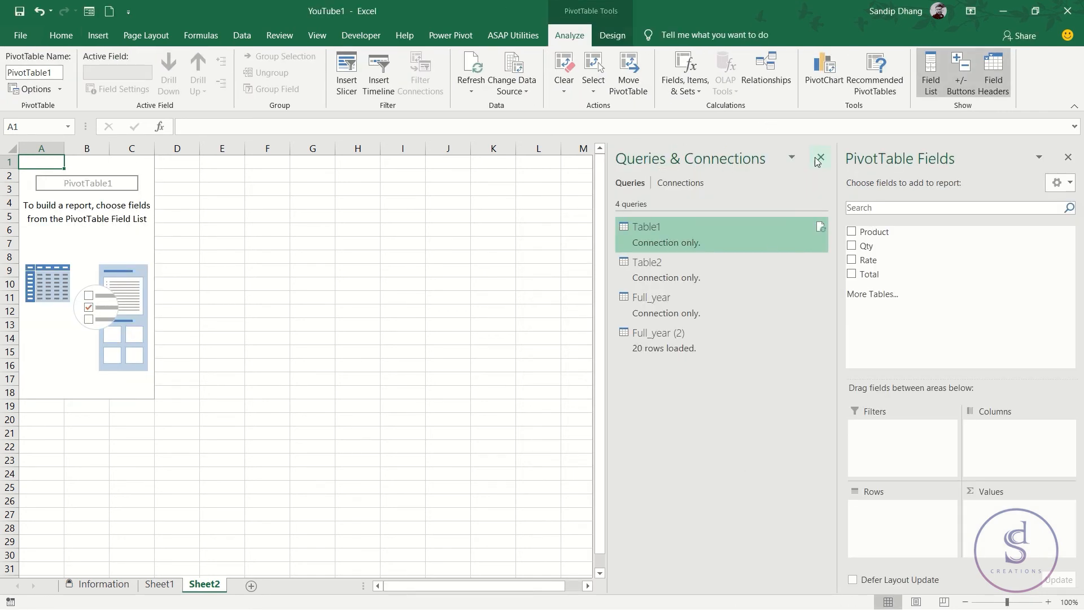
Step: Close the Queries & Connections pane and summarise the PivotTable with Product as rows and Sum of Total as values
left_click(821, 158)
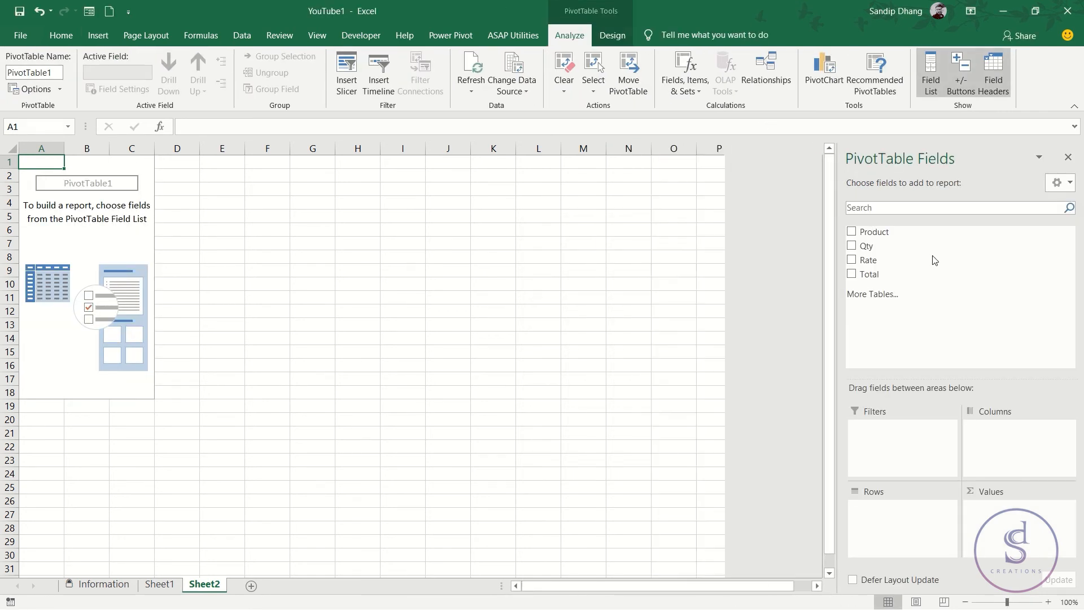
left_click(855, 235)
left_click(852, 275)
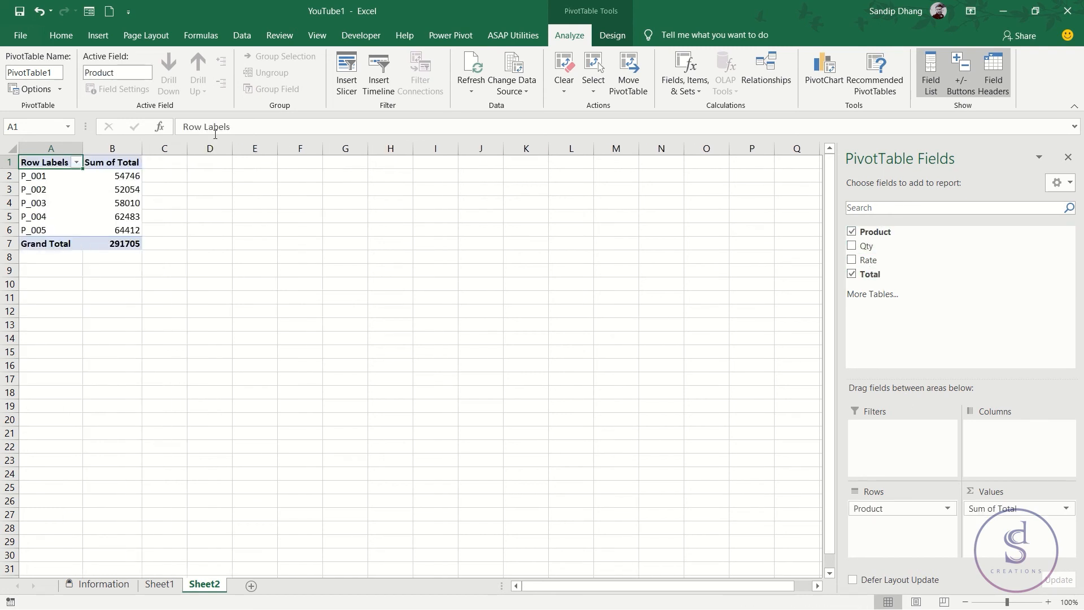
left_click_drag(108, 176, 116, 229)
left_click(279, 261)
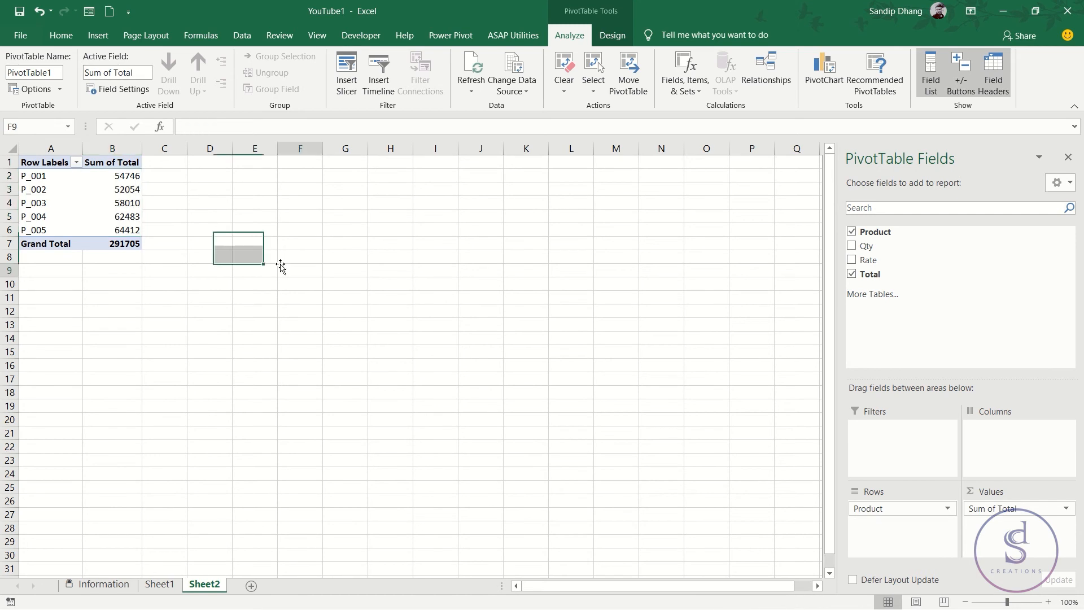
left_click_drag(96, 177, 120, 200)
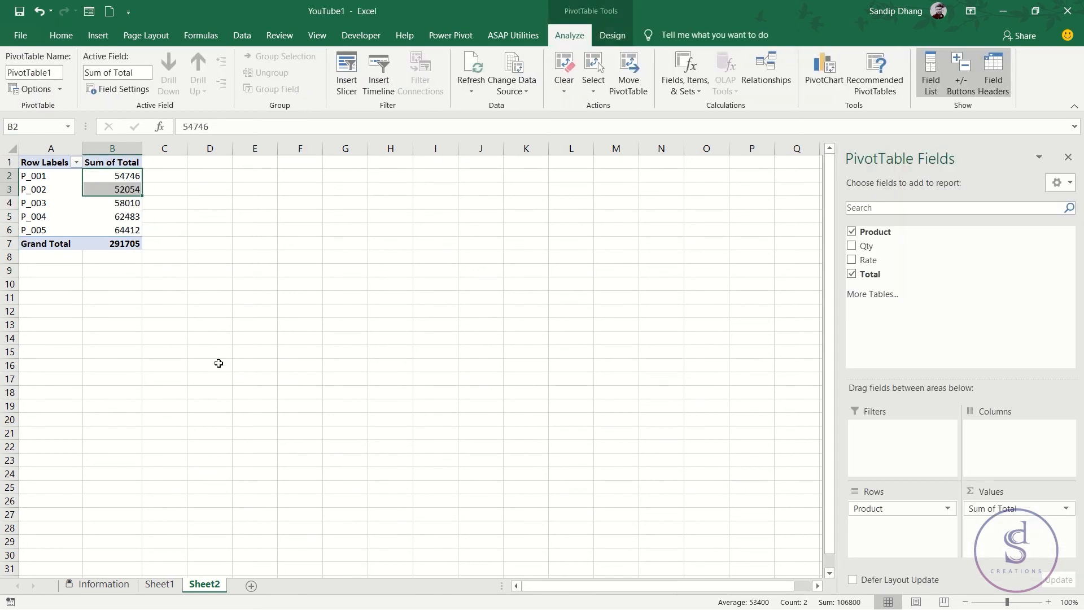
Step: On Sheet1, add a row to the First Six Months Sales Data table with product P_006, quantity 50 and rate 200
left_click(158, 584)
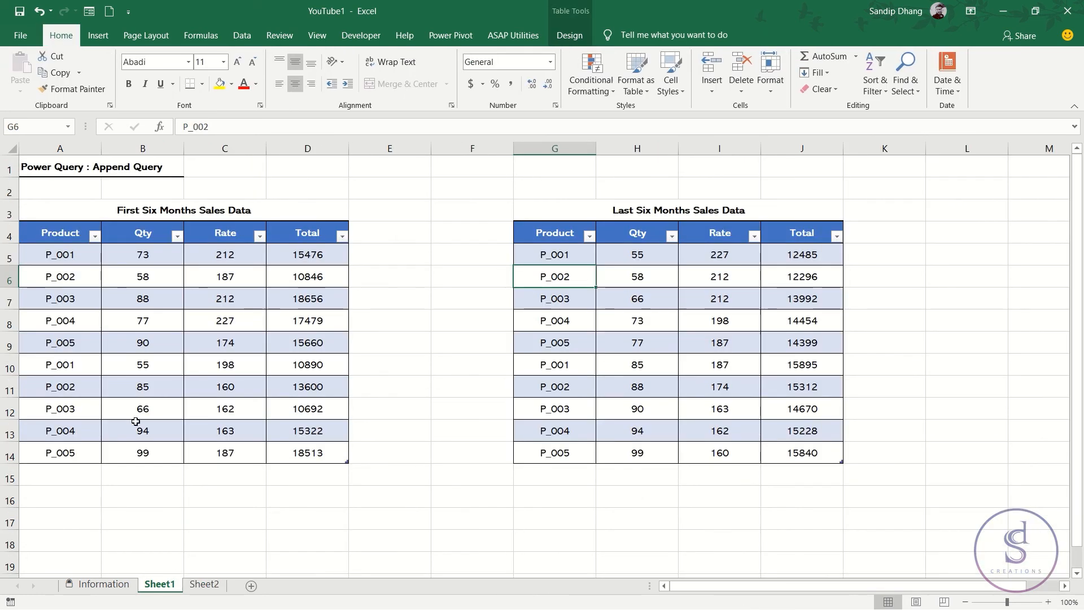
left_click_drag(38, 473, 321, 472)
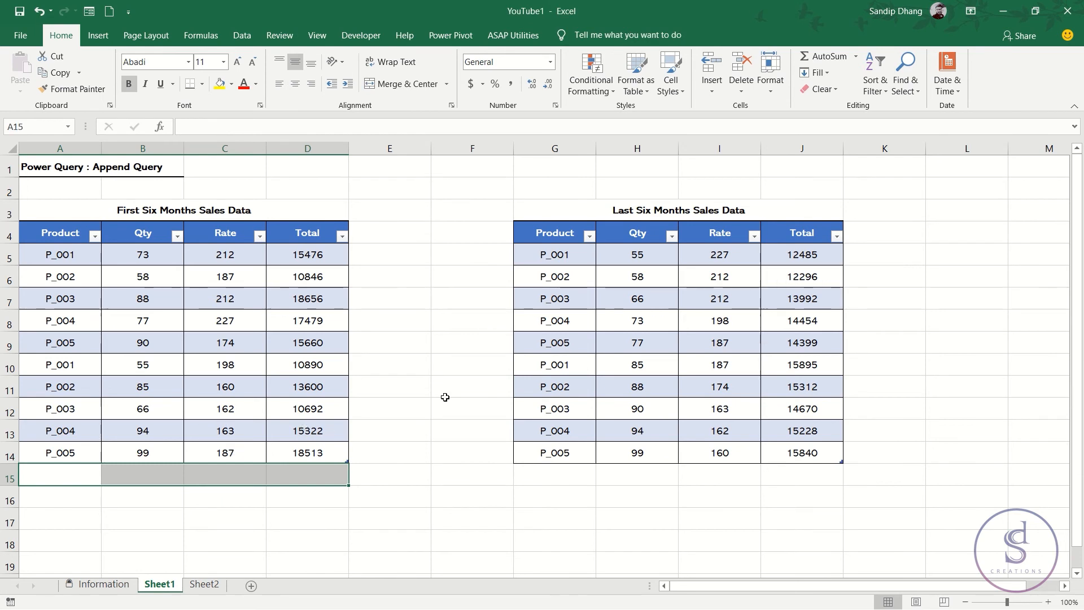
left_click(56, 481)
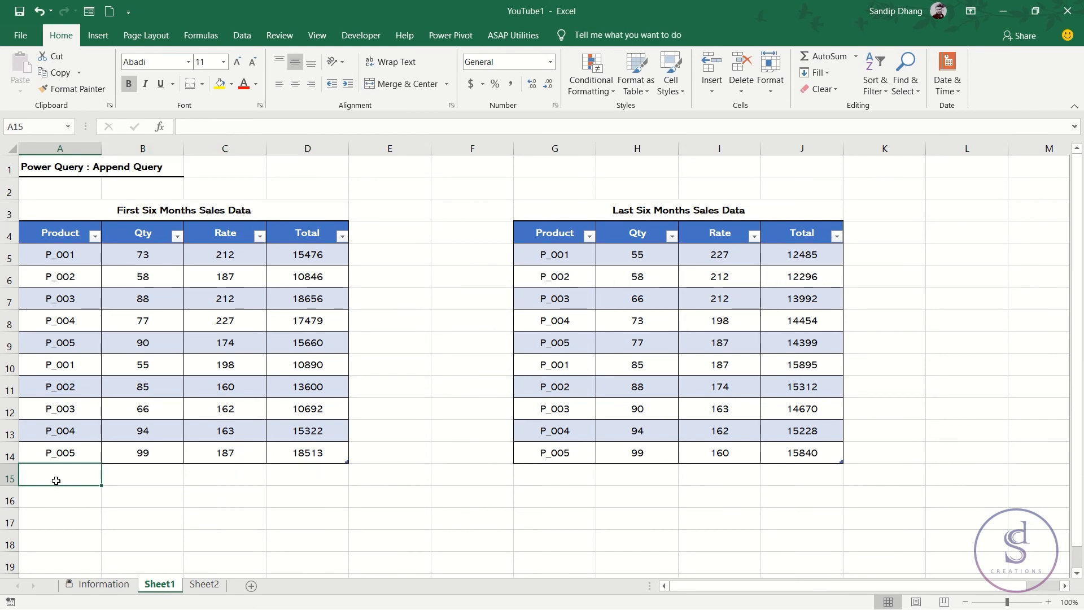
type("P")
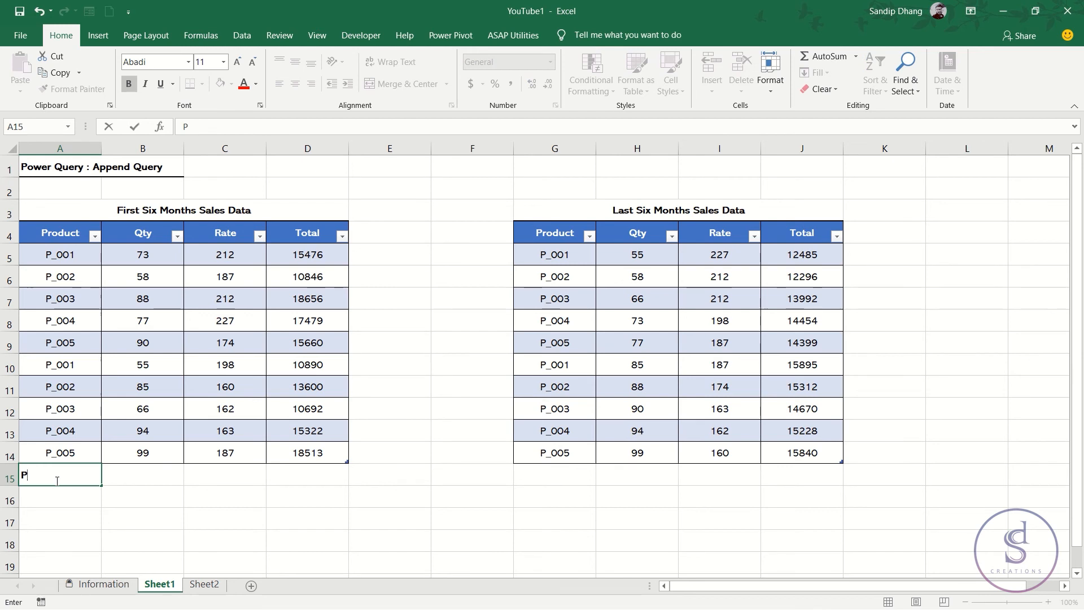
type("_006")
key("Tab")
type("50")
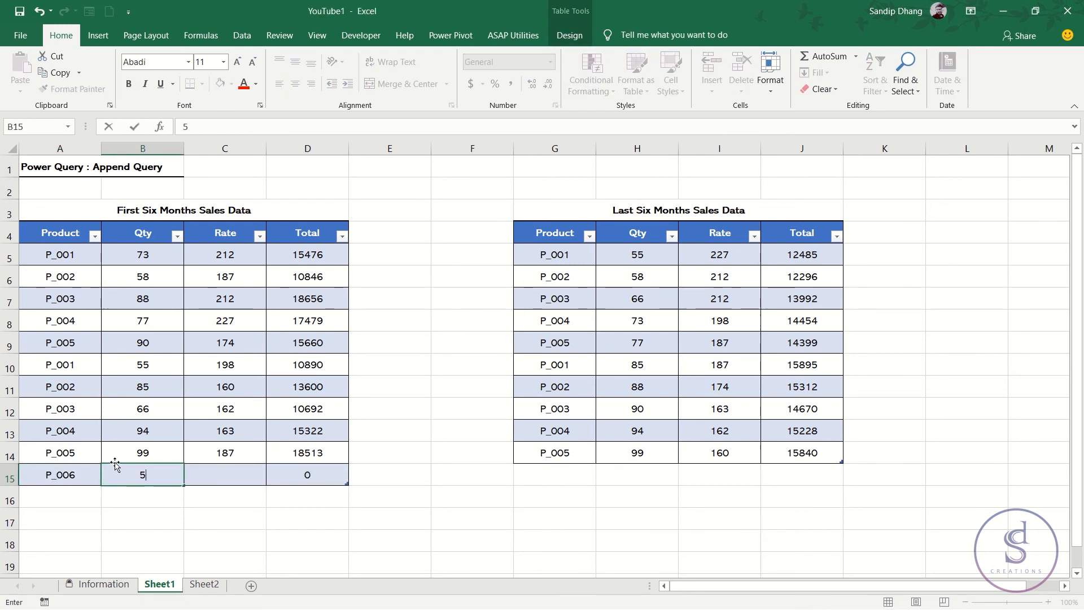
key("Tab")
type("200")
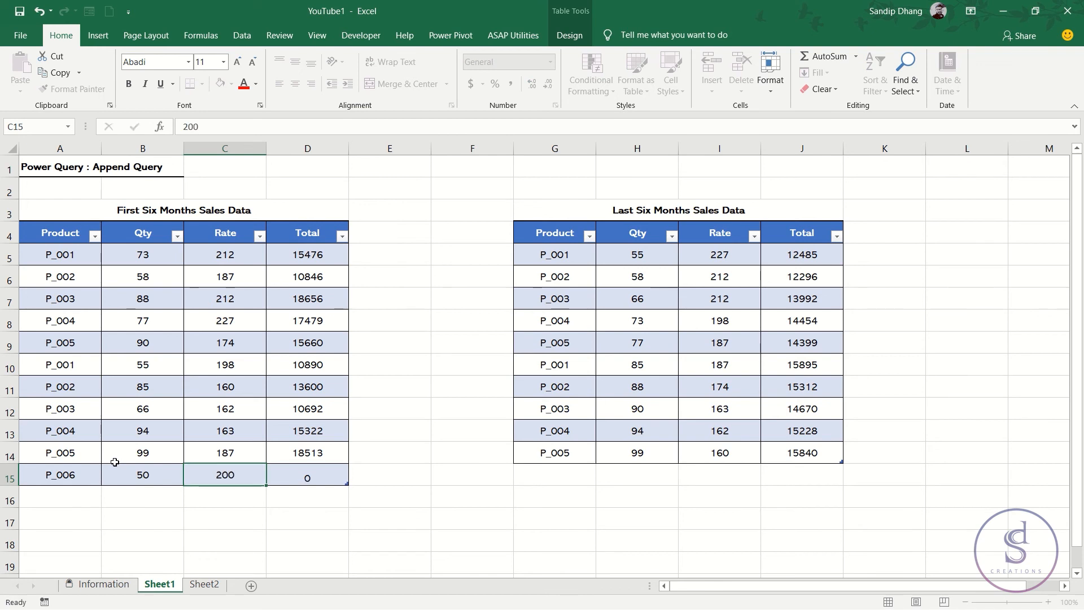
key("Tab")
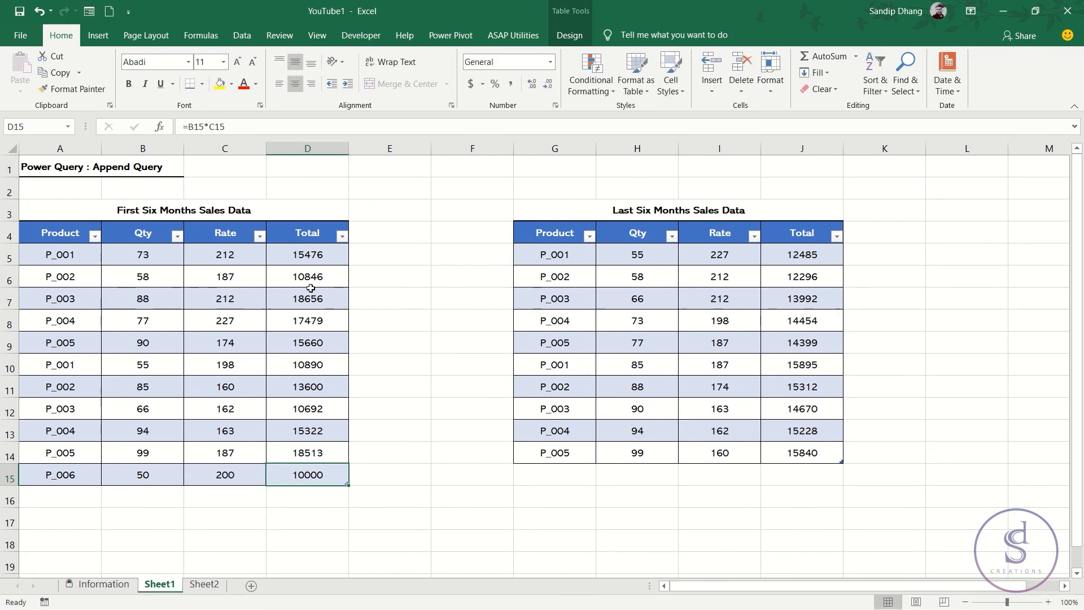
Step: Refresh the PivotTable on Sheet2 and select its P_006 row to check the newly added product
left_click(204, 585)
left_click(77, 204)
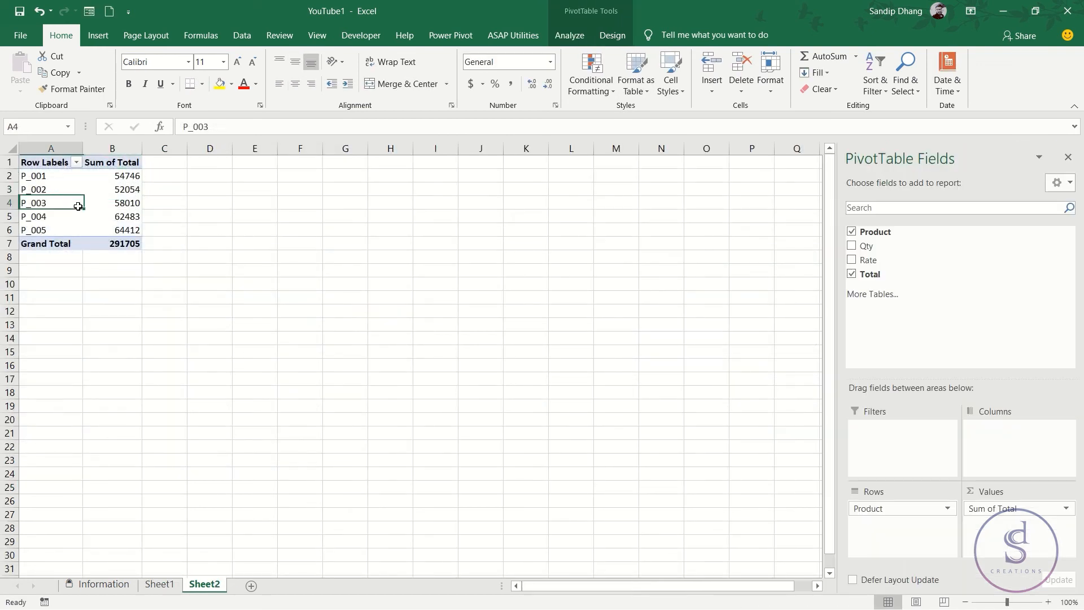
left_click(569, 37)
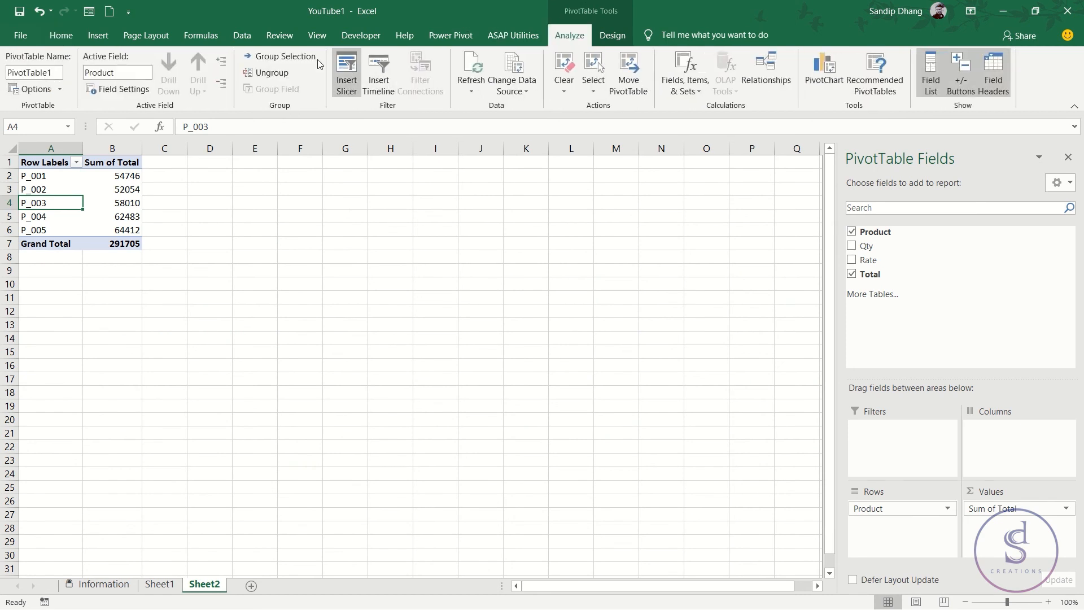
left_click(482, 68)
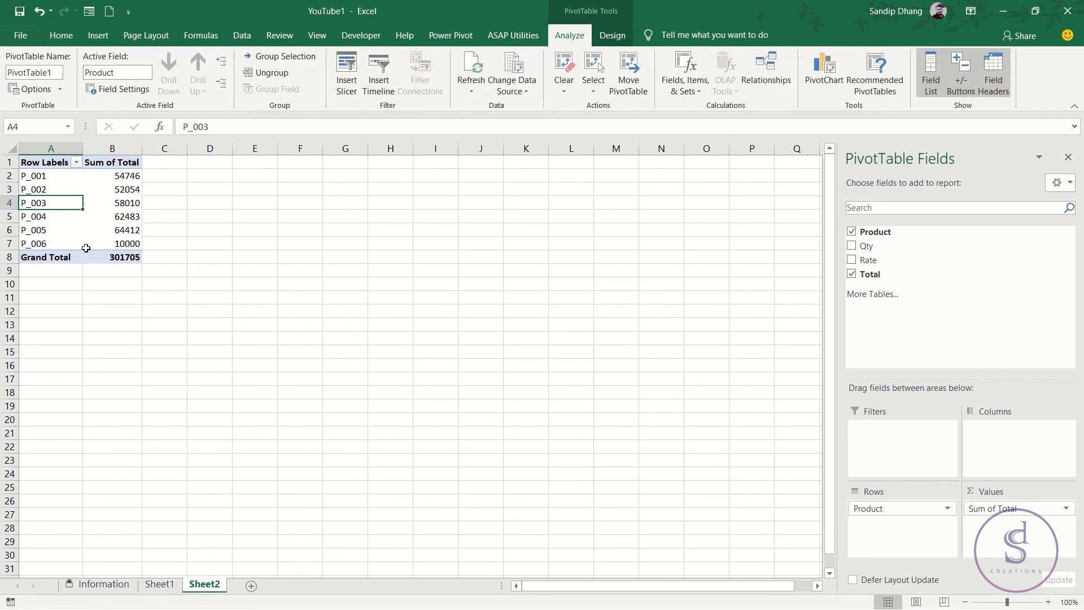
left_click_drag(23, 243, 128, 244)
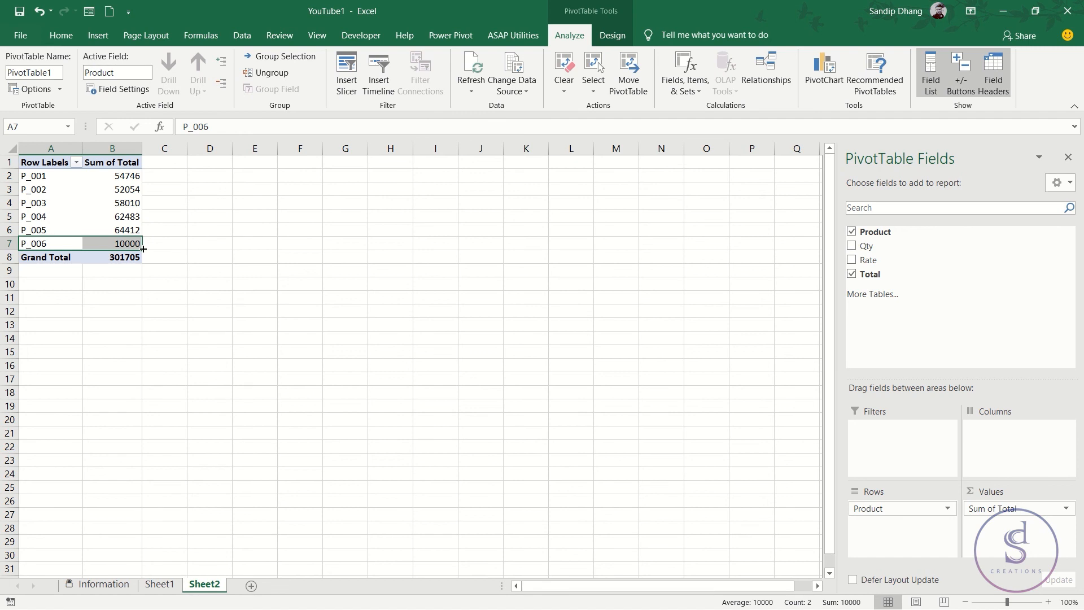